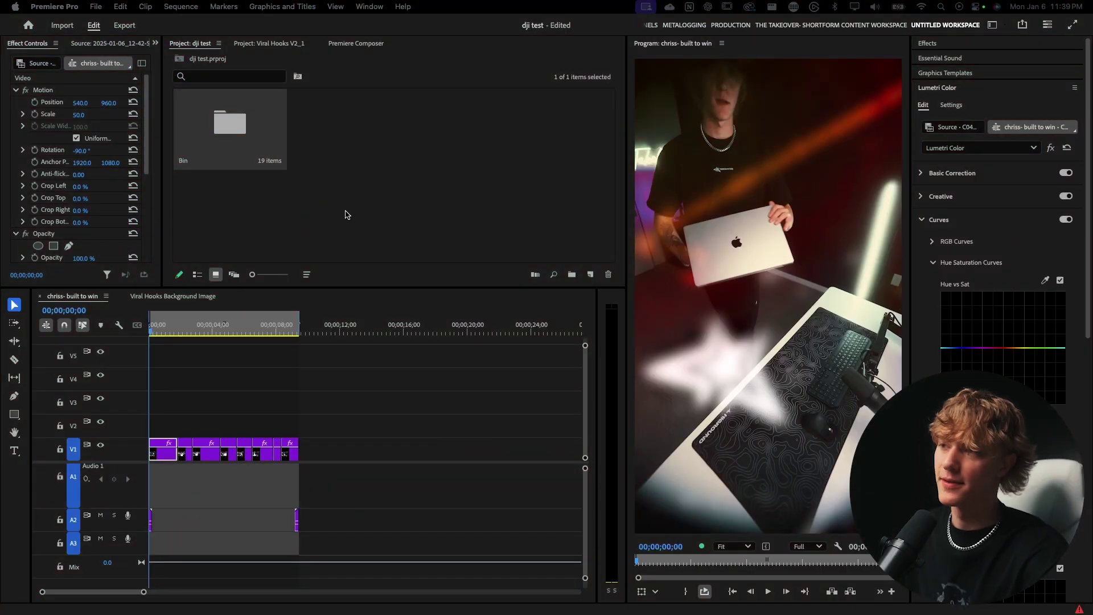
Look through the Viral Hooks bin in the Viral Hooks V2_1 project and return to the dji test project
left_click(280, 44)
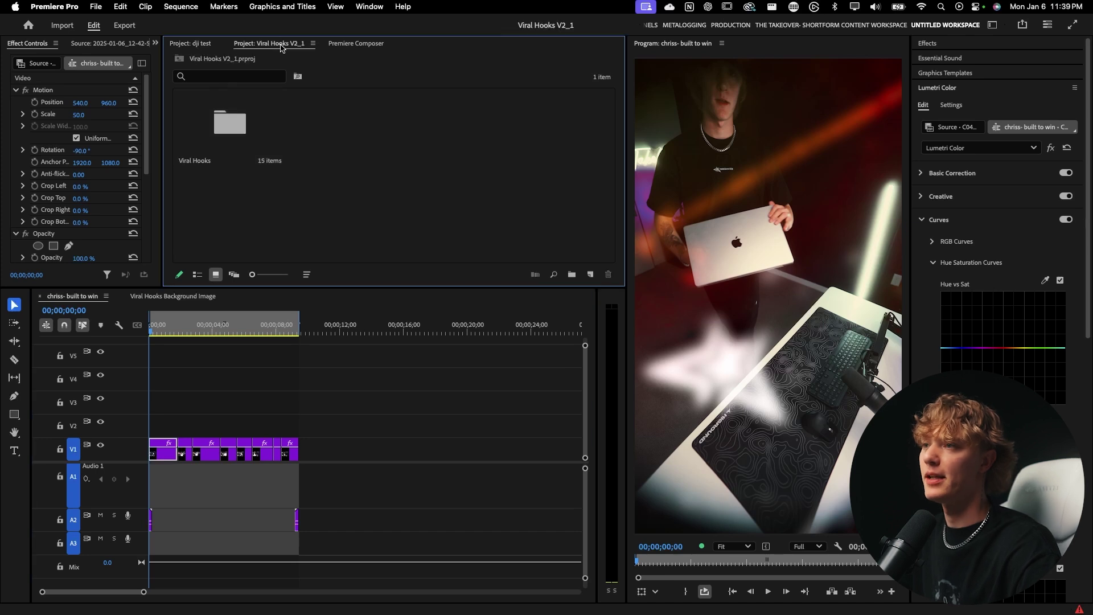
double_click(232, 132)
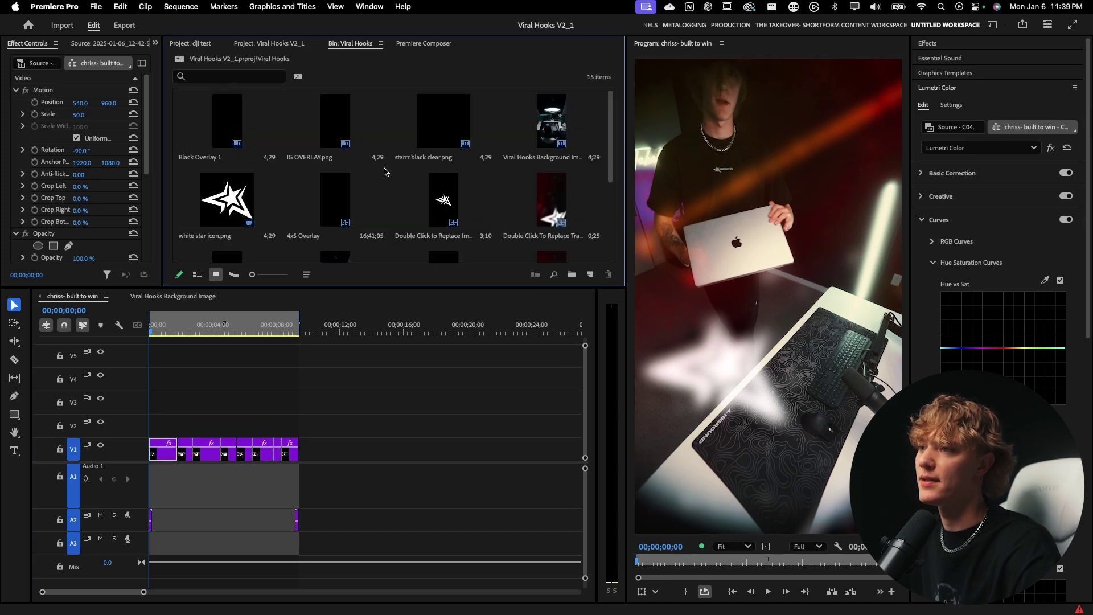
left_click(260, 45)
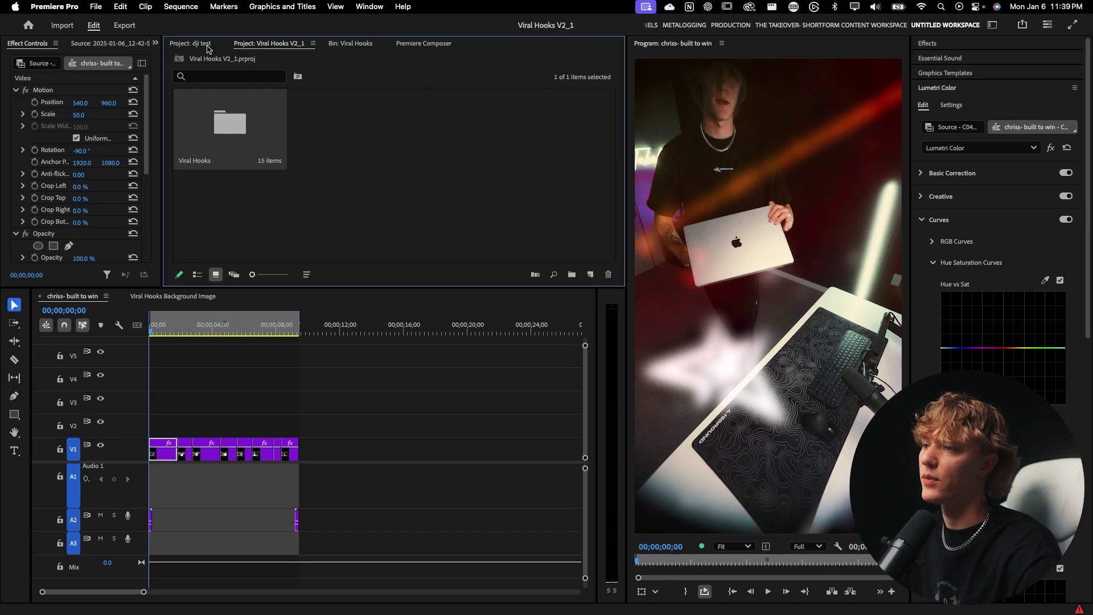
left_click(184, 45)
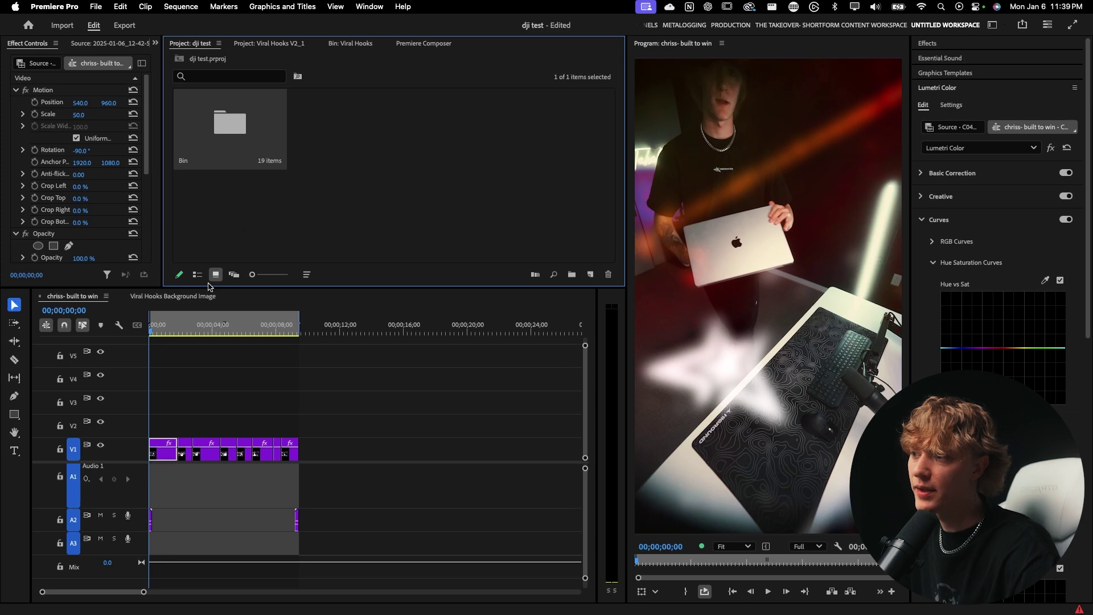
Open the Viral Hooks Background Image sequence and survey how its hook templates are laid out along the timeline
left_click(183, 297)
scroll(313, 431, "down", 1)
key("c")
key("v")
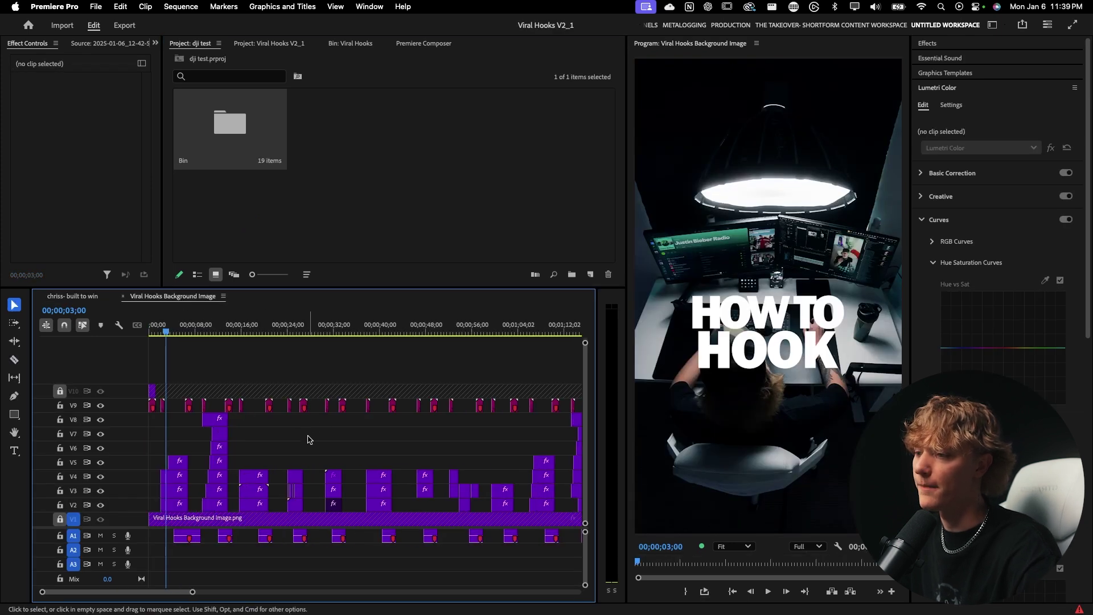
scroll(307, 441, "down", 3)
key("c")
scroll(292, 446, "down", 3)
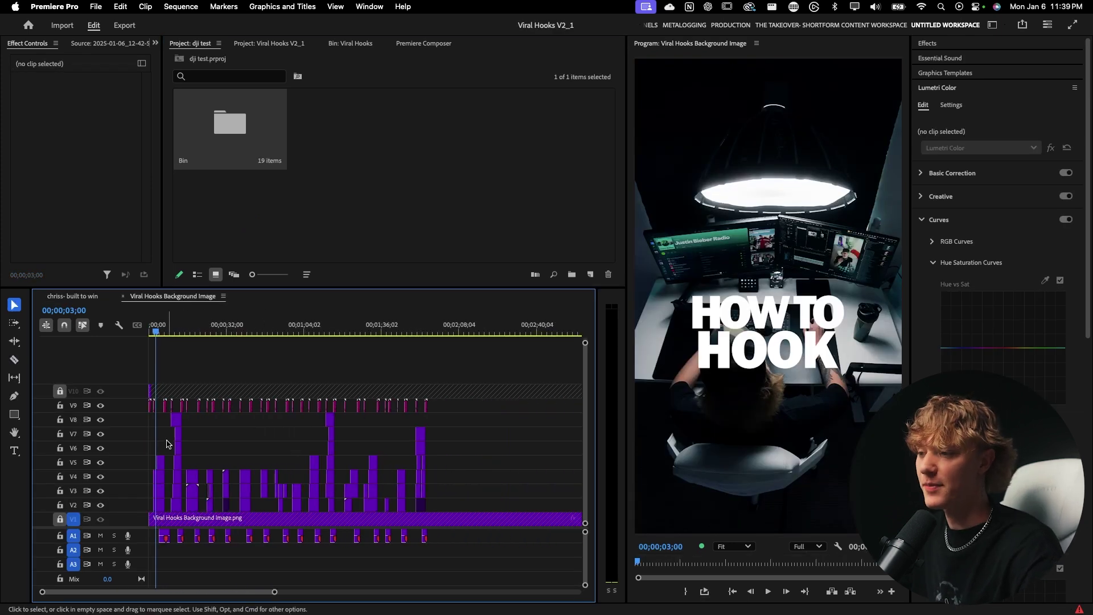
scroll(168, 444, "up", 1)
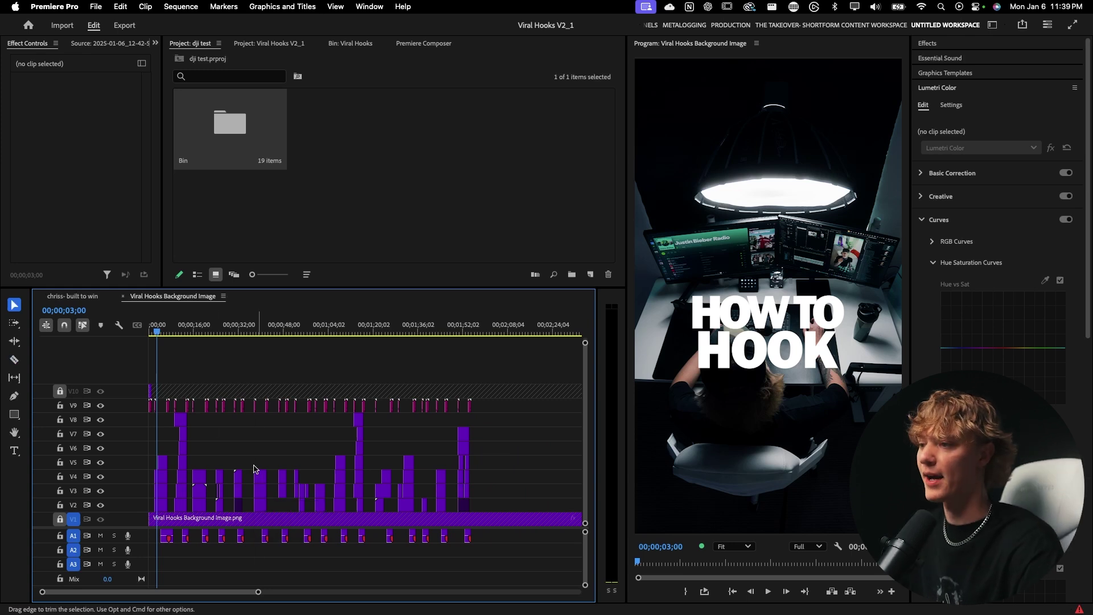
scroll(193, 427, "up", 2)
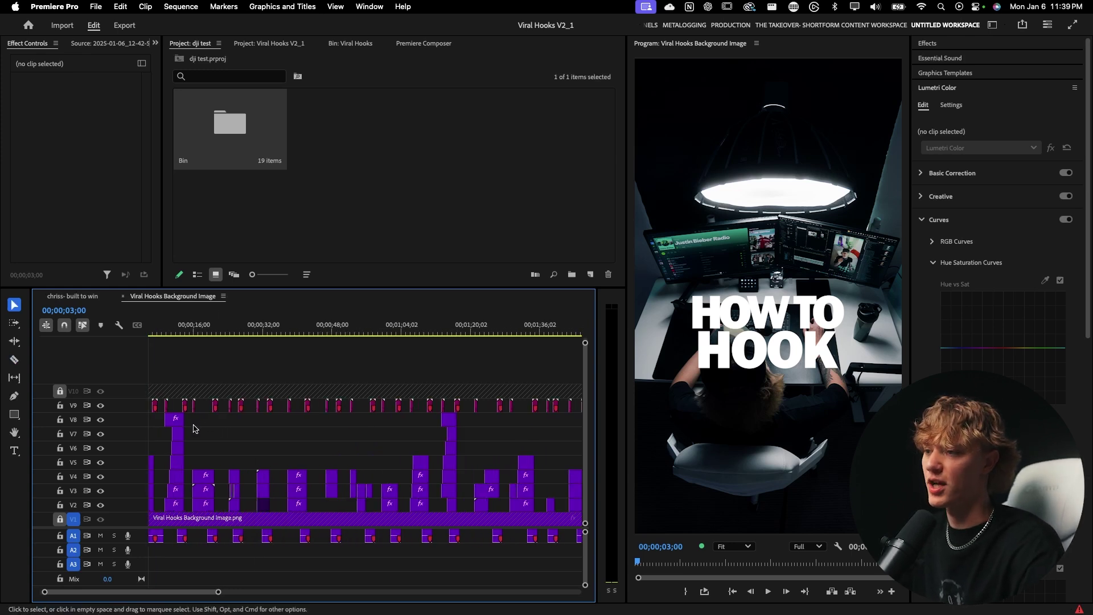
scroll(193, 427, "left", 1)
scroll(183, 438, "up", 1)
key("equal")
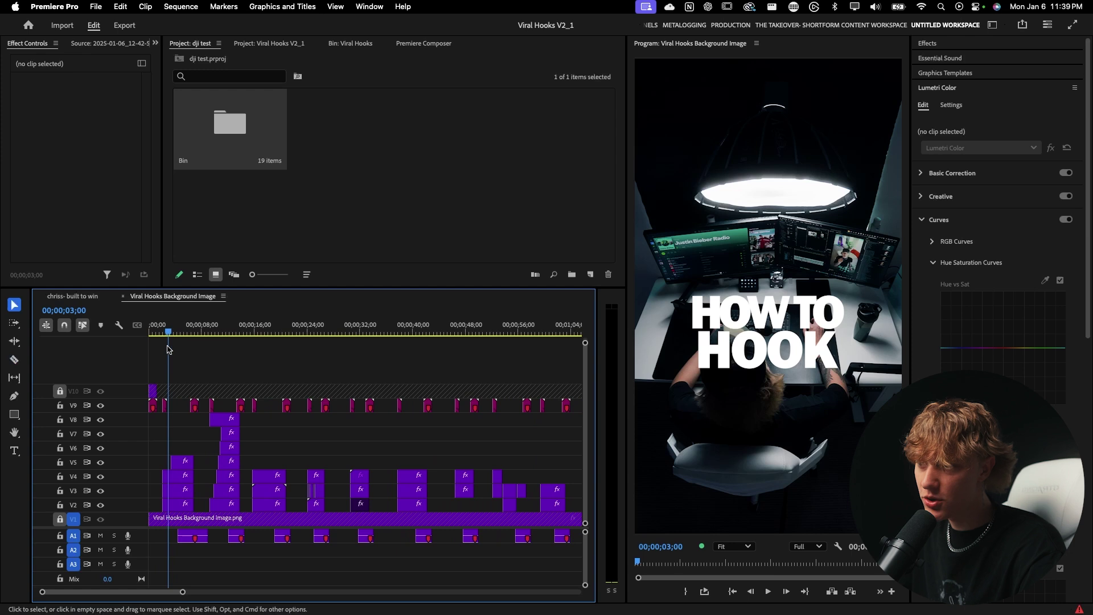
Play the sequence from its beginning to review the MAKE V2 YOUR OWN instructions and the first replaceable transition clip
left_click_drag(167, 332, 148, 345)
scroll(176, 397, "up", 5)
scroll(175, 399, "left", 3)
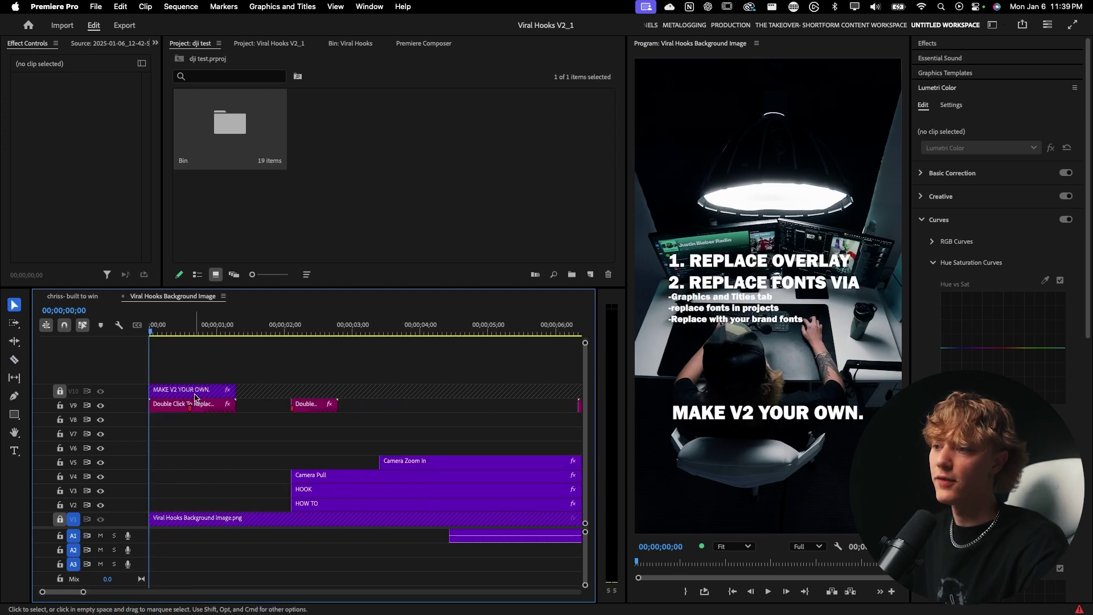
left_click(192, 408)
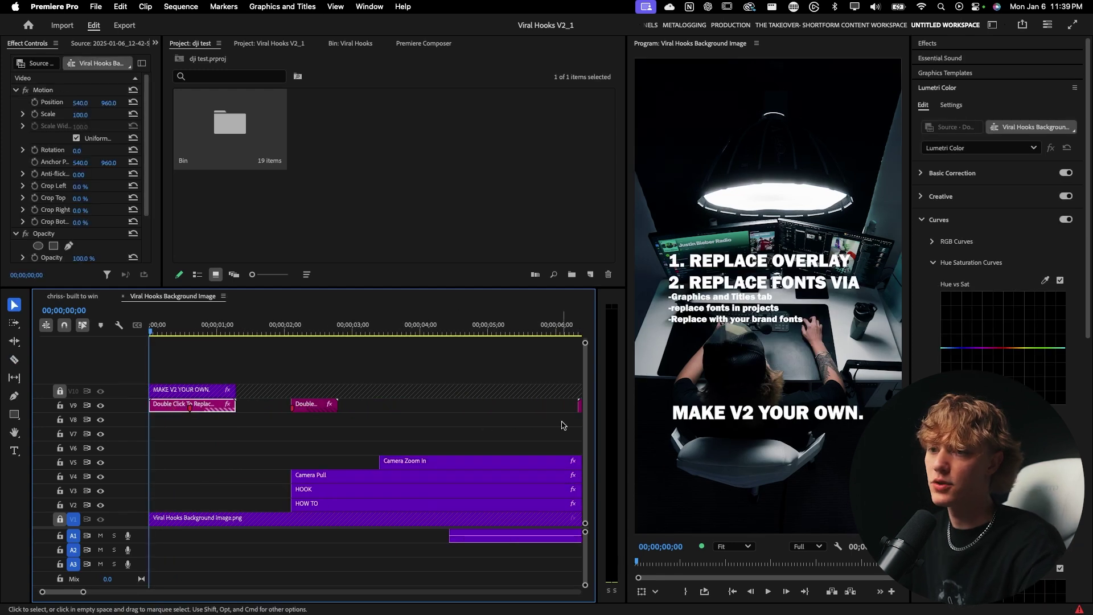
key("space")
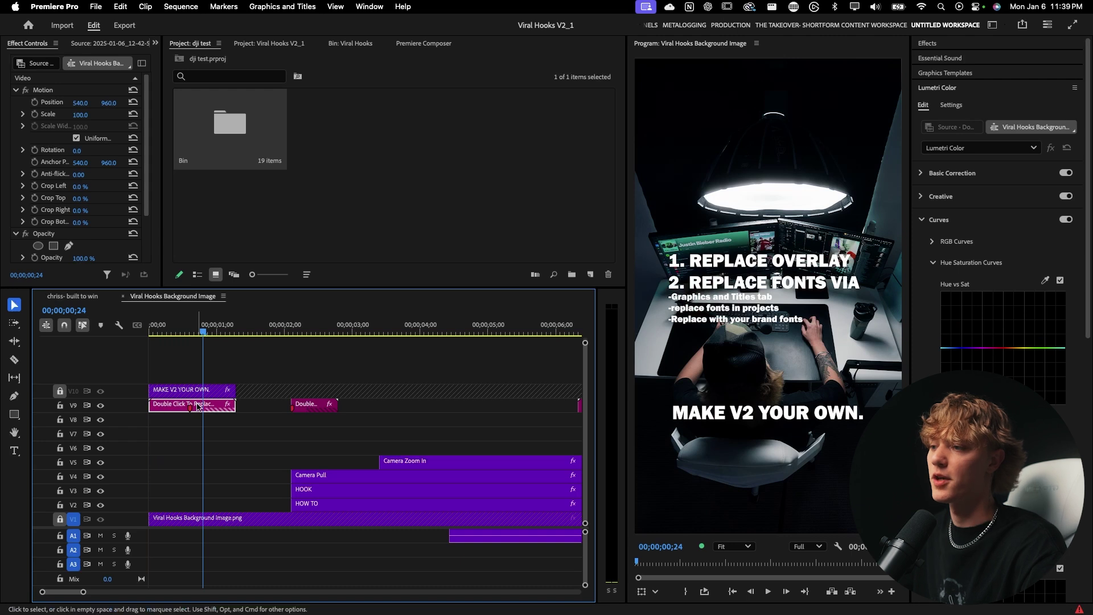
Open the nested Double Click To Replace Transition sequence, examine its TAKEOVER overlay clip's settings and return to Viral Hooks Background Image
double_click(197, 407)
left_click_drag(254, 333, 227, 347)
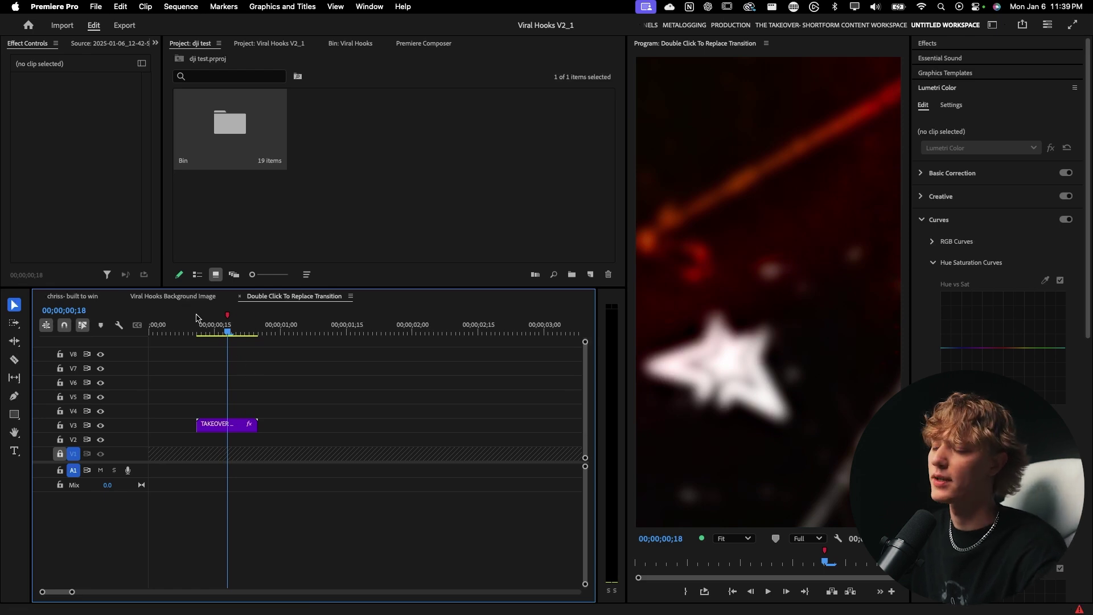
left_click(219, 424)
scroll(114, 228, "down", 5)
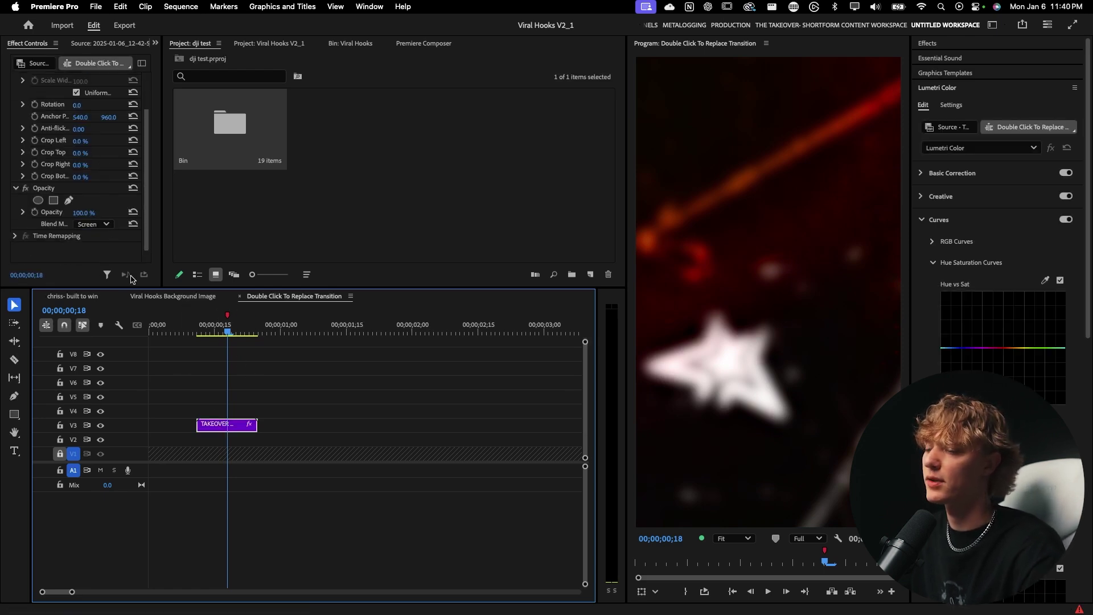
left_click(192, 297)
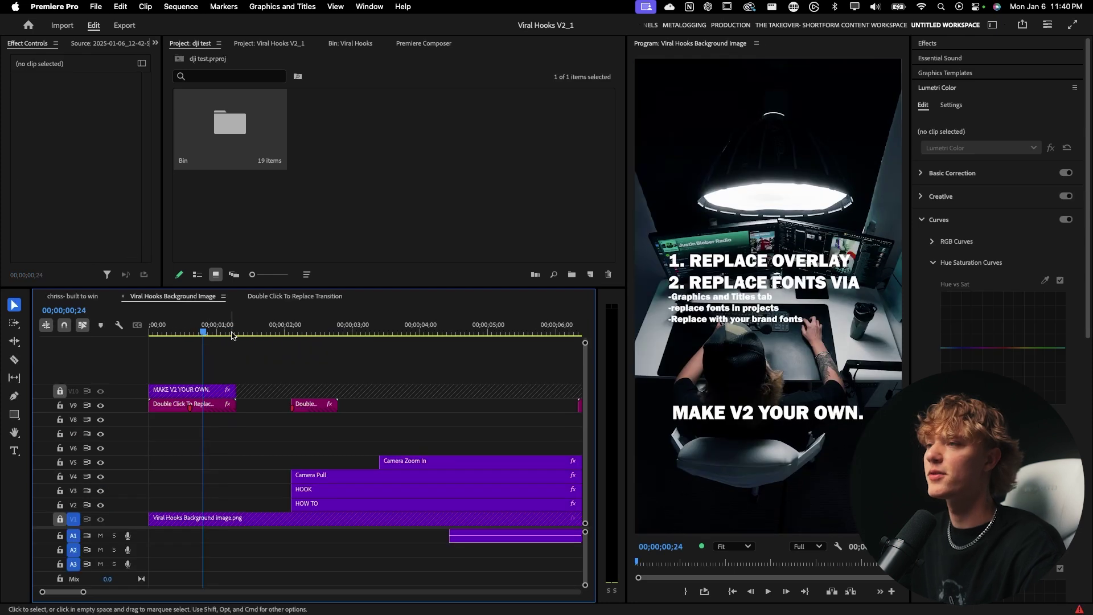
left_click(281, 7)
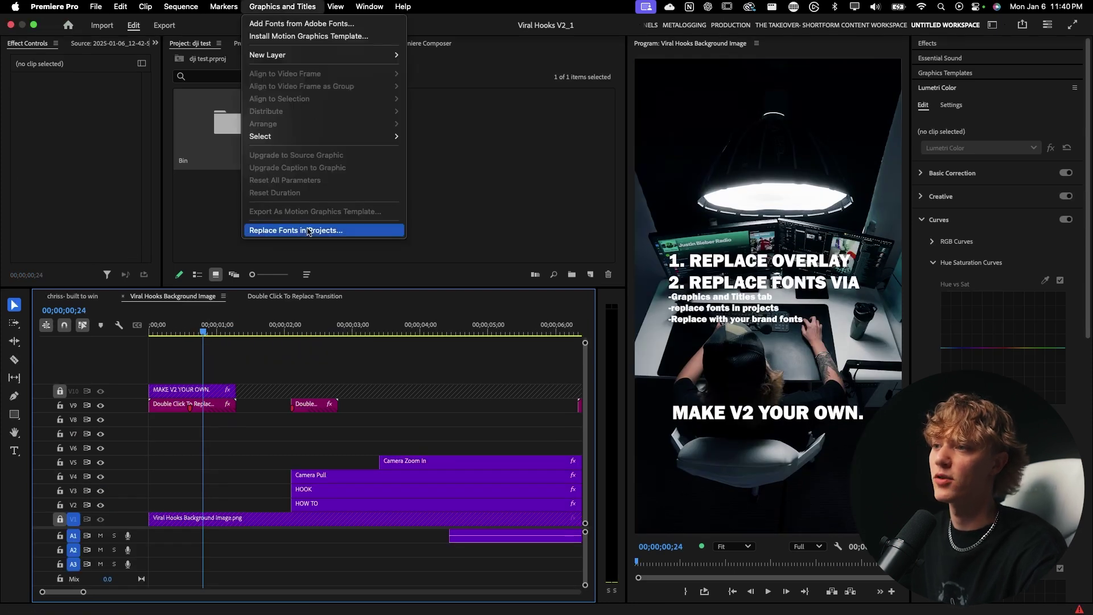
left_click(365, 457)
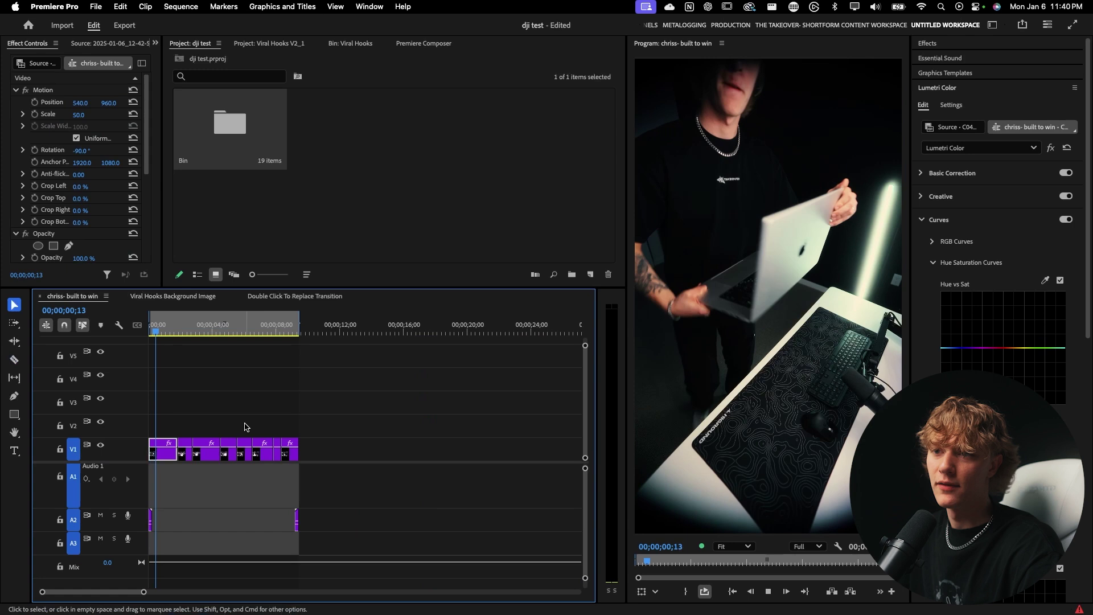
key("space")
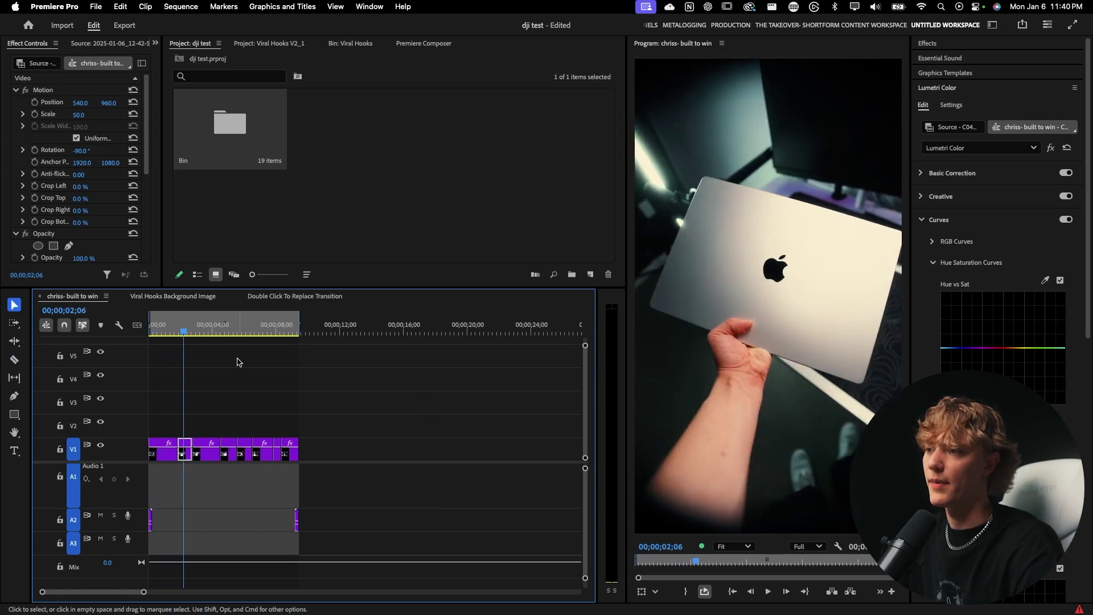
Preview the HOW TO HOOK and 5 creative tips templates in the Viral Hooks Background Image sequence
left_click(203, 299)
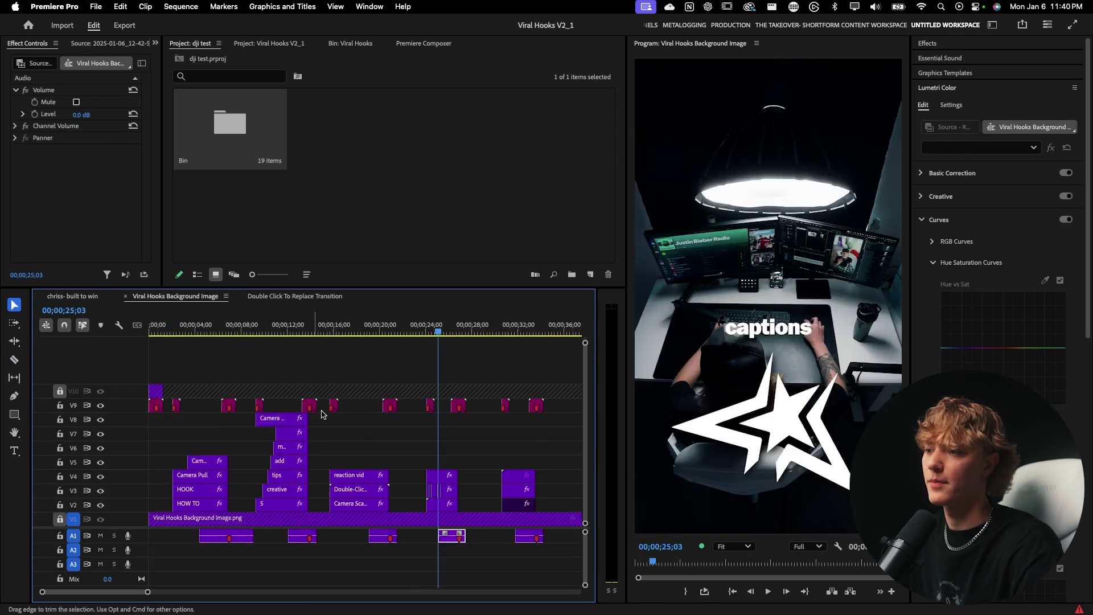
left_click(180, 333)
key("space")
key("c")
key("v")
key("minus")
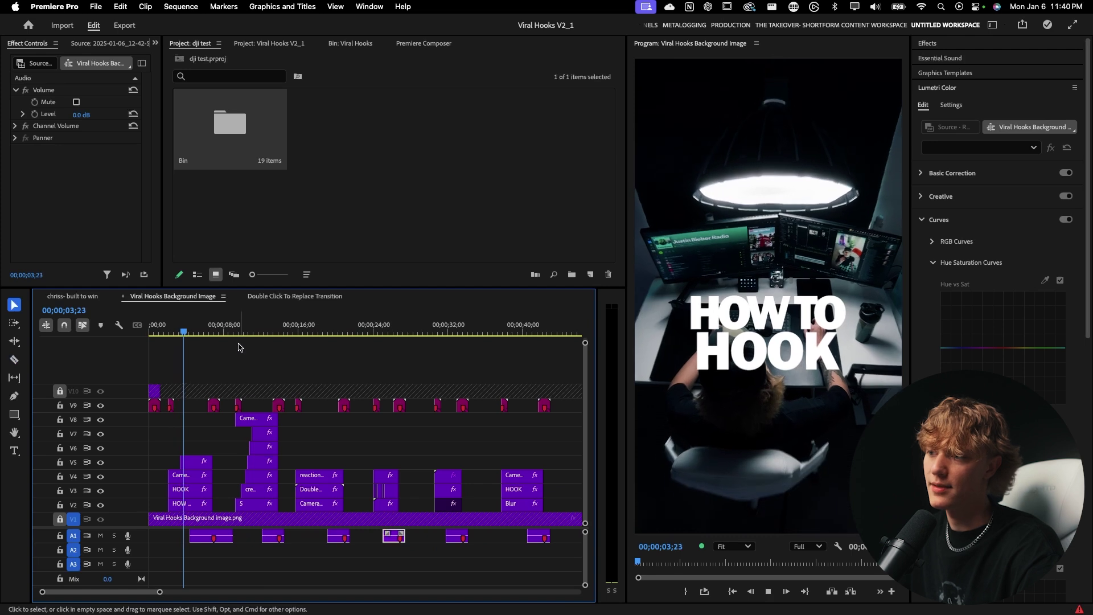
left_click(240, 332)
key("c")
key("v")
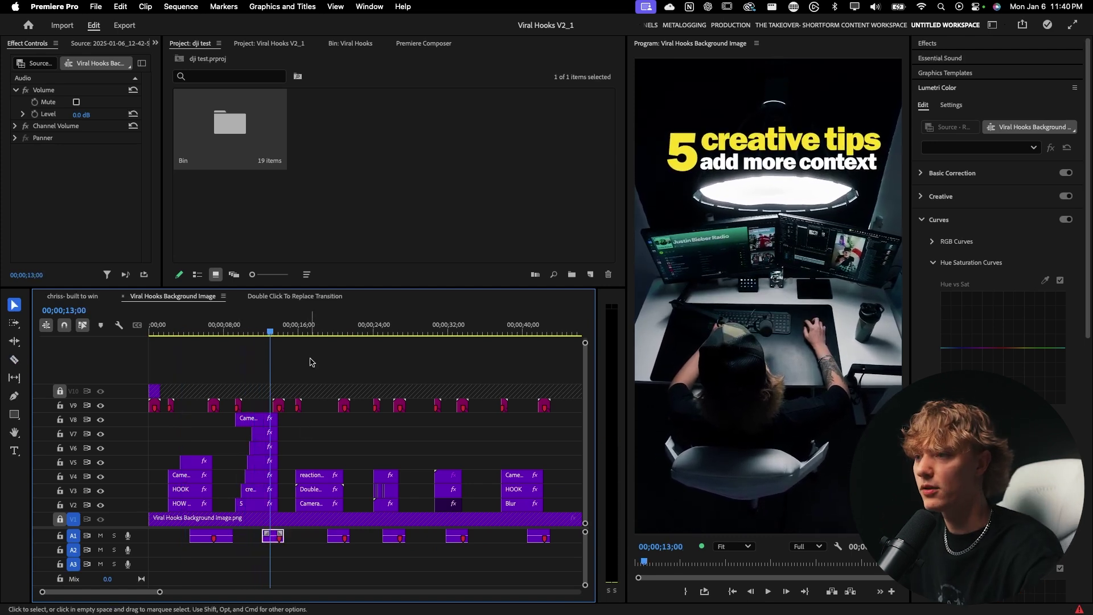
Preview the reaction video, captions and Blur HOOK templates further along the sequence
left_click(312, 329)
left_click(381, 332)
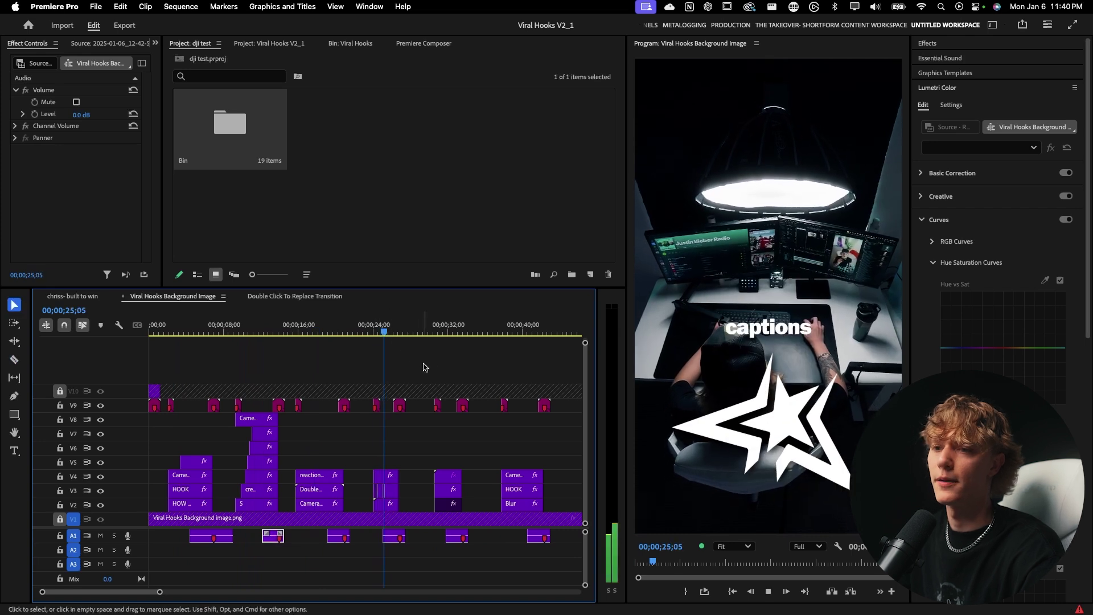
left_click(427, 330)
key("c")
key("v")
scroll(471, 383, "right", 2)
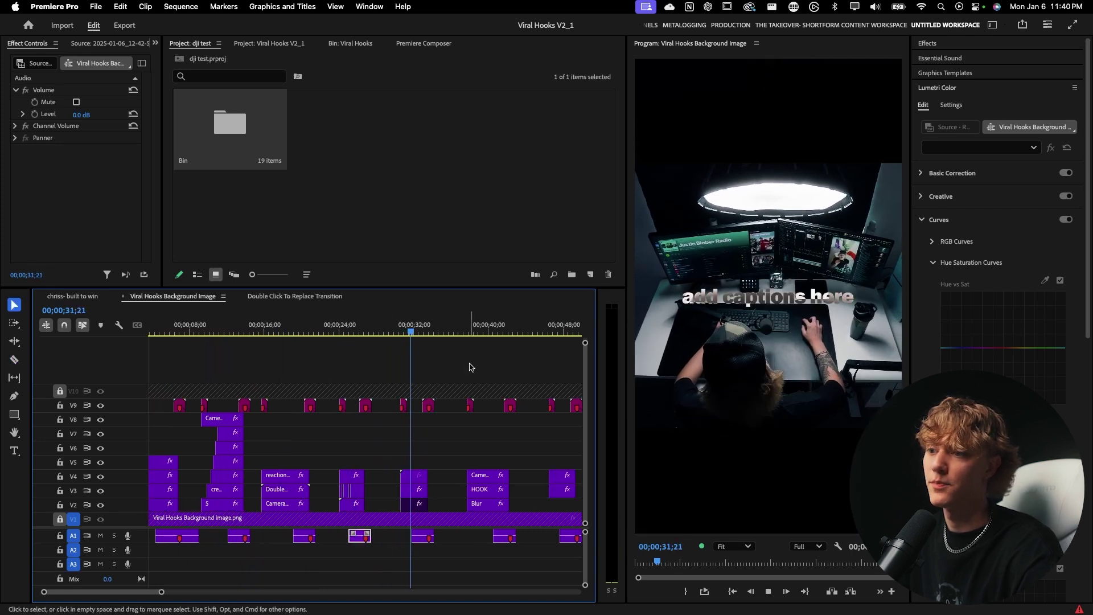
left_click(469, 331)
key("c")
scroll(432, 473, "right", 5)
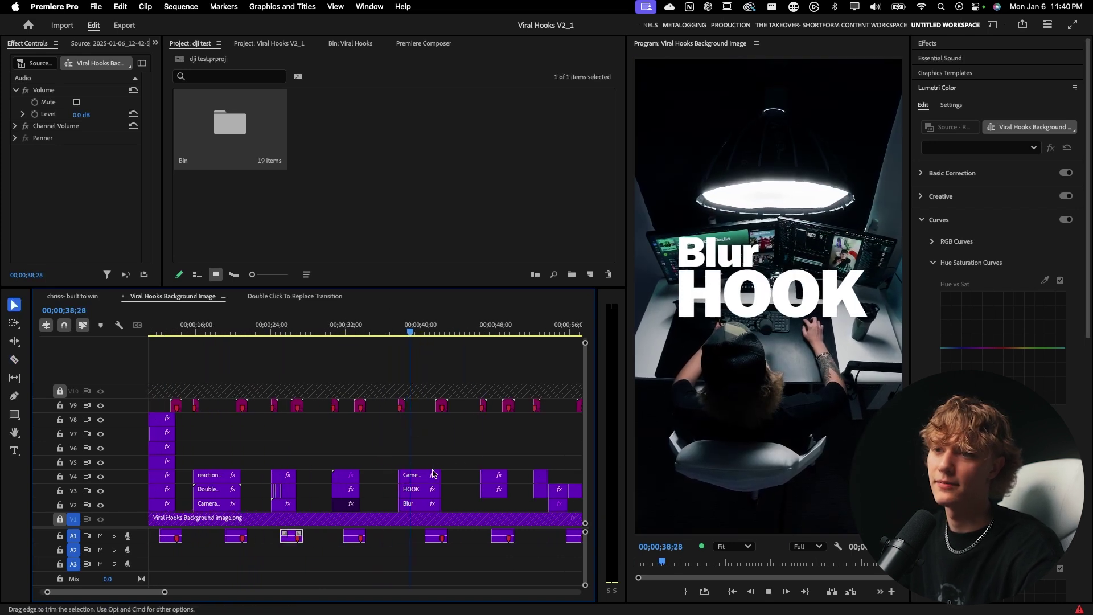
key("v")
key("space")
key("d")
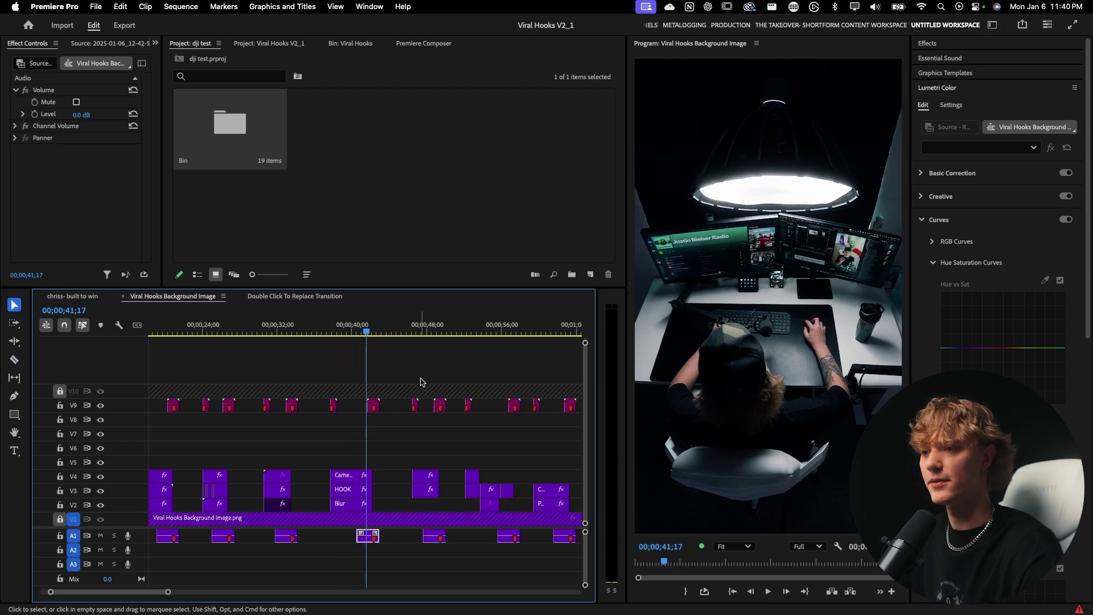
Preview the cut-up subtitles template and the POV text template
left_click(412, 333)
scroll(401, 387, "right", 2)
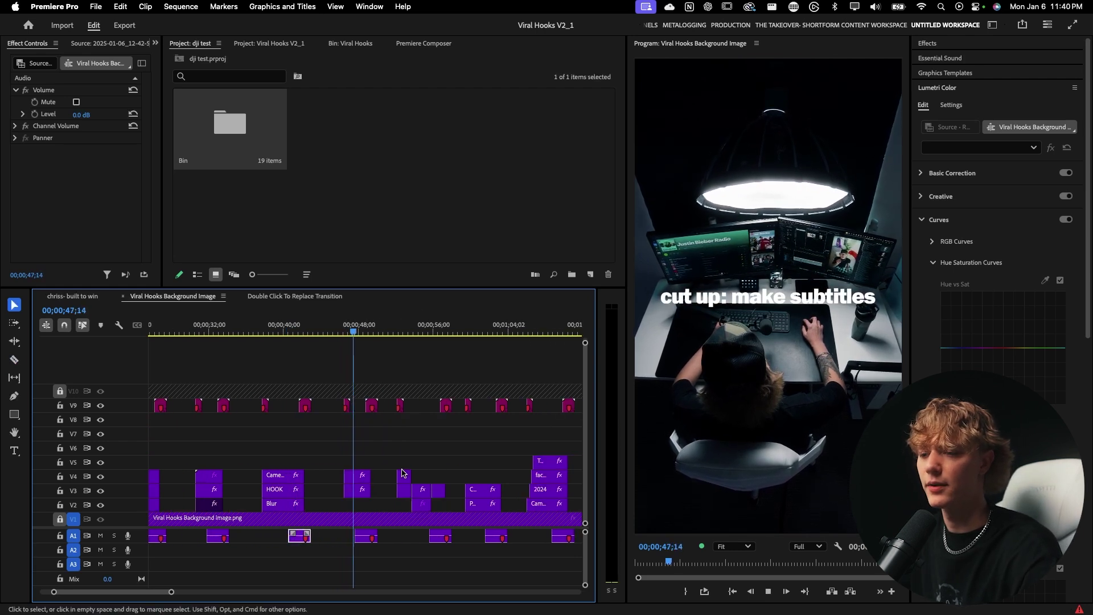
key("space")
key("d")
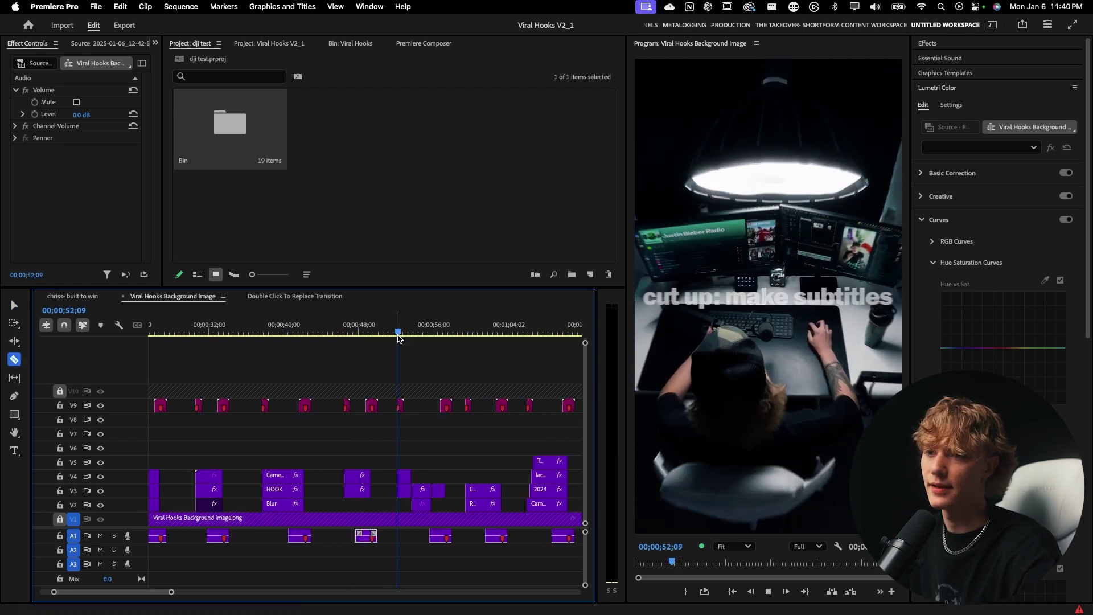
left_click(469, 332)
key("space")
key("minus")
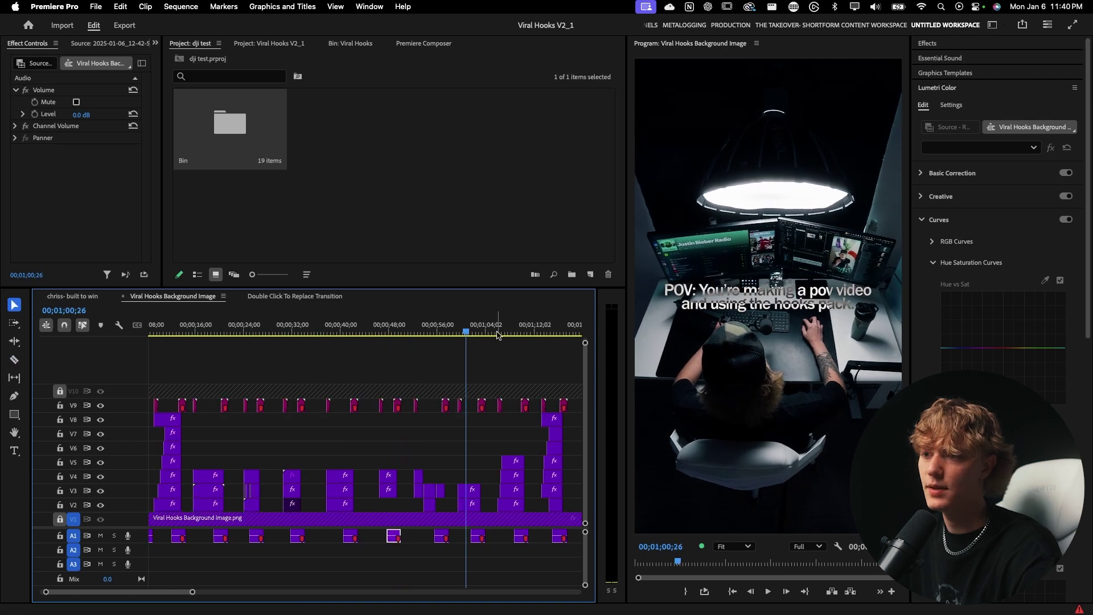
Preview the 2024 FACELESS template together with its opening star transition
left_click(500, 331)
key("space")
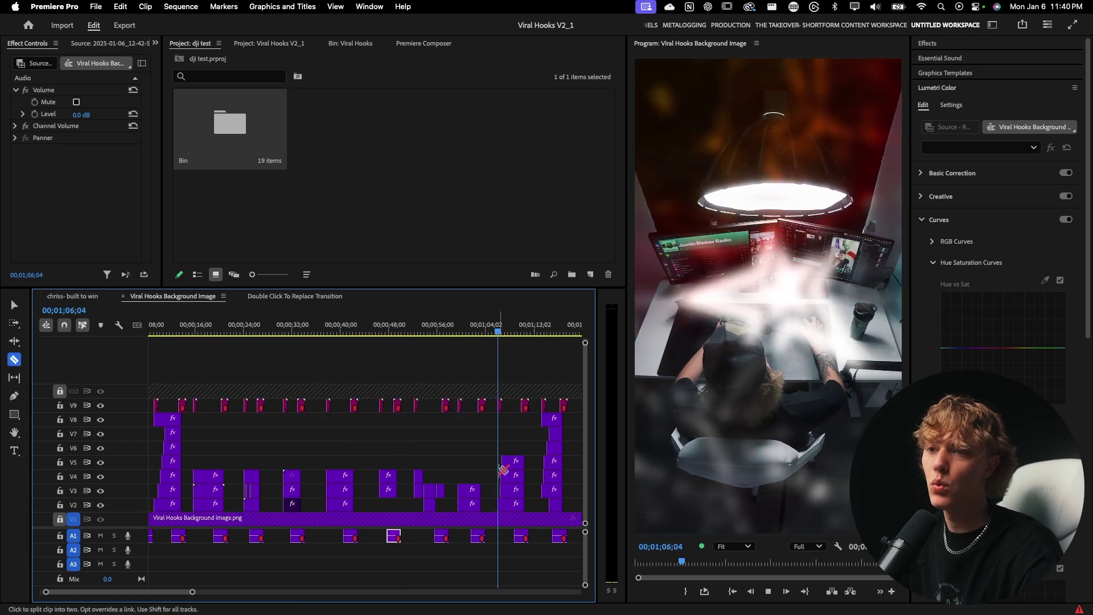
key("space")
left_click(495, 439)
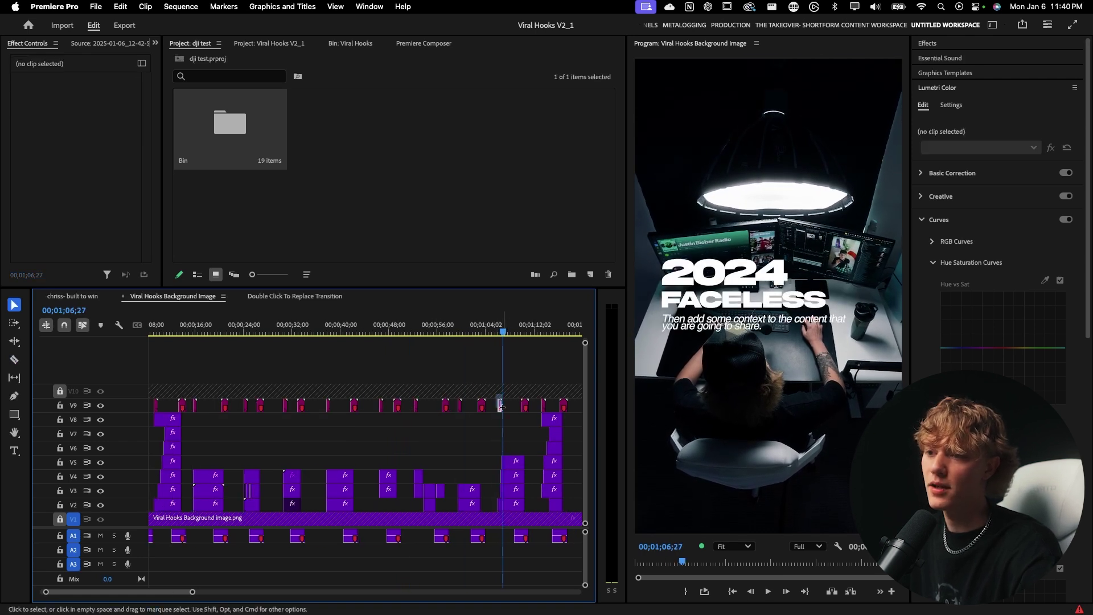
Copy all clips of the 2024 FACELESS hook, including transitions and sound, and paste them at the start of the chriss- built to win sequence
left_click_drag(496, 395, 533, 539)
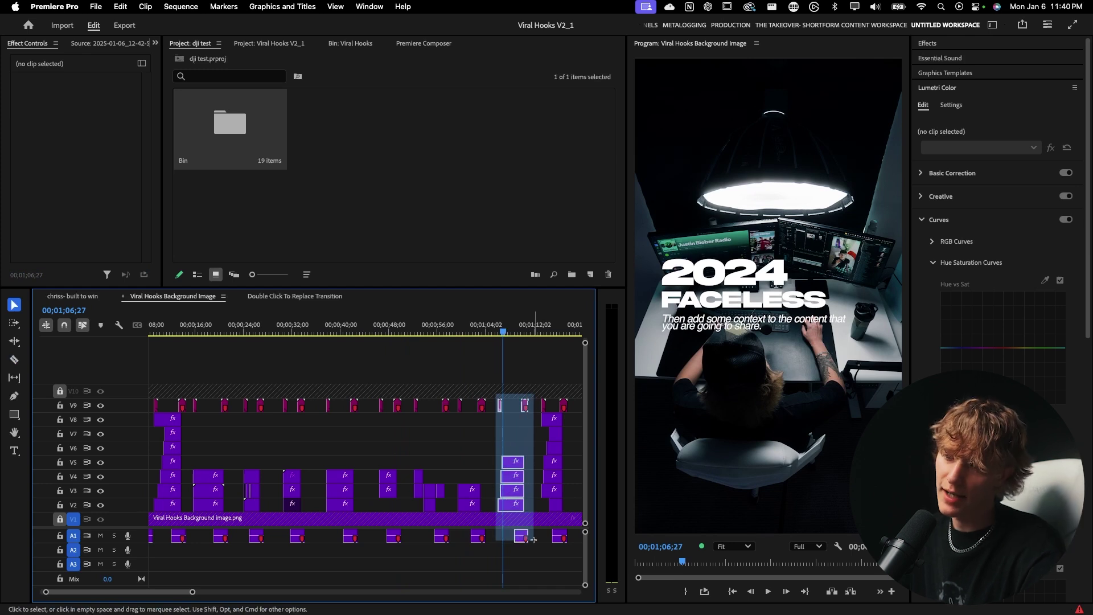
left_click_drag(534, 542, 536, 545)
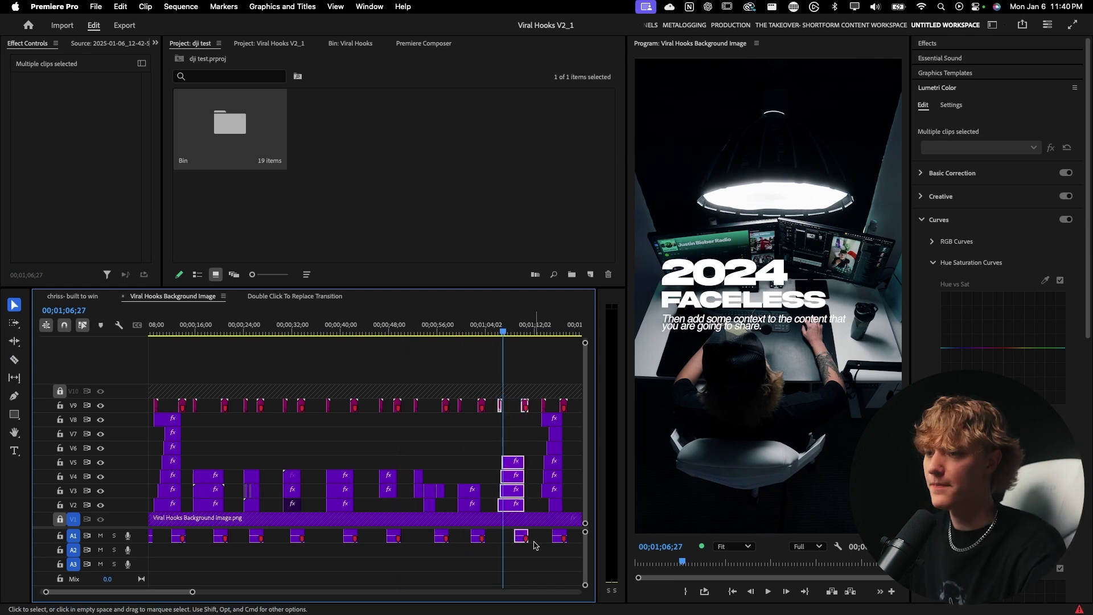
left_click(72, 296)
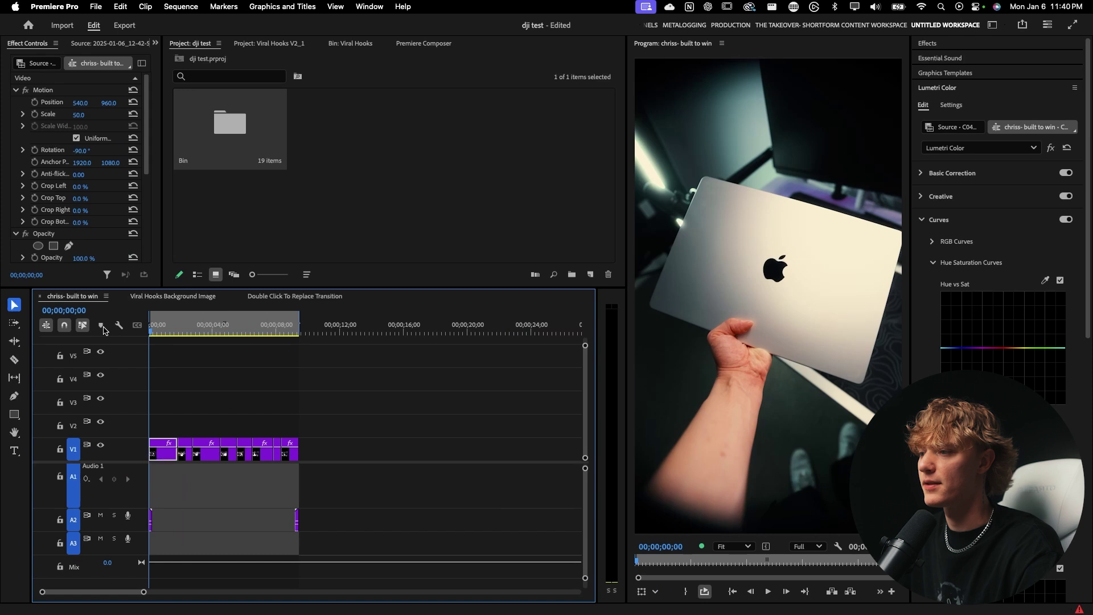
key("super+v")
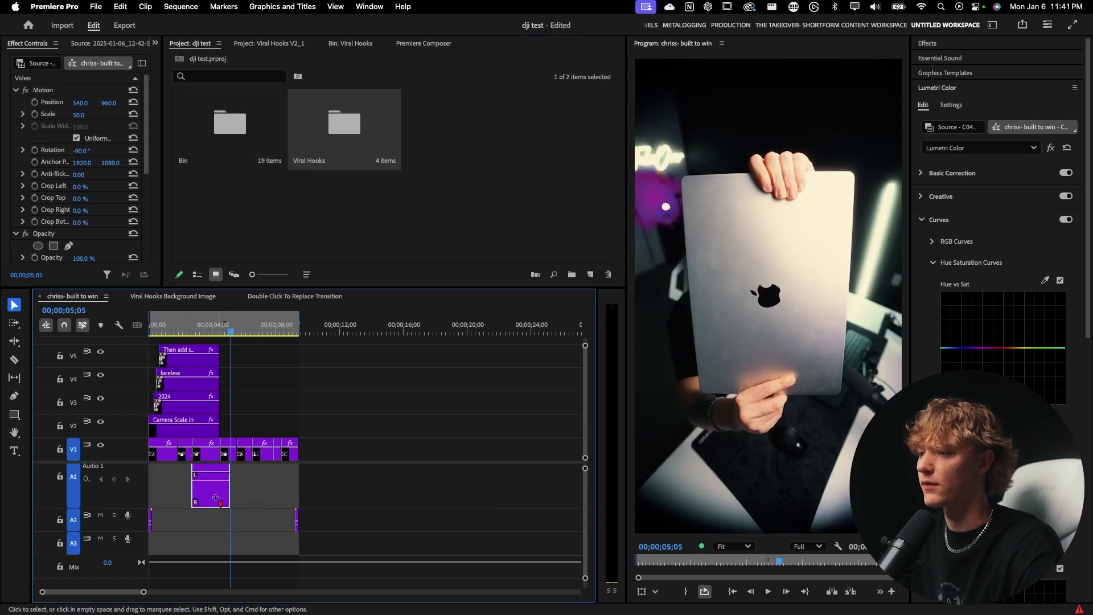
Inspect the pasted hook's clips across all tracks of the sequence and play it back from the start
left_click_drag(241, 494, 219, 490)
scroll(239, 415, "up", 1)
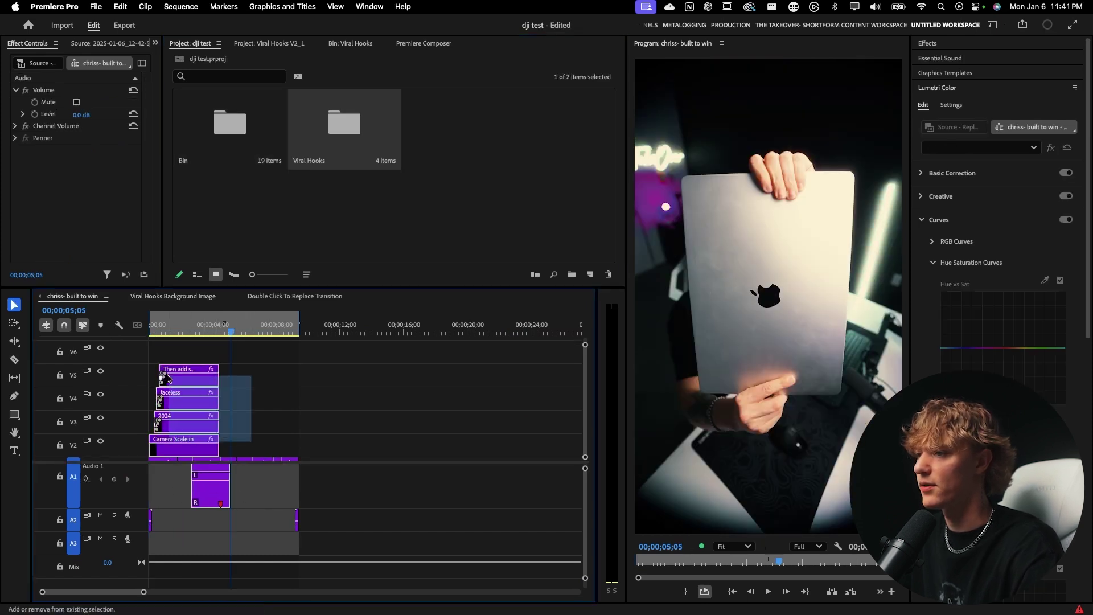
key("grave")
left_click(176, 207)
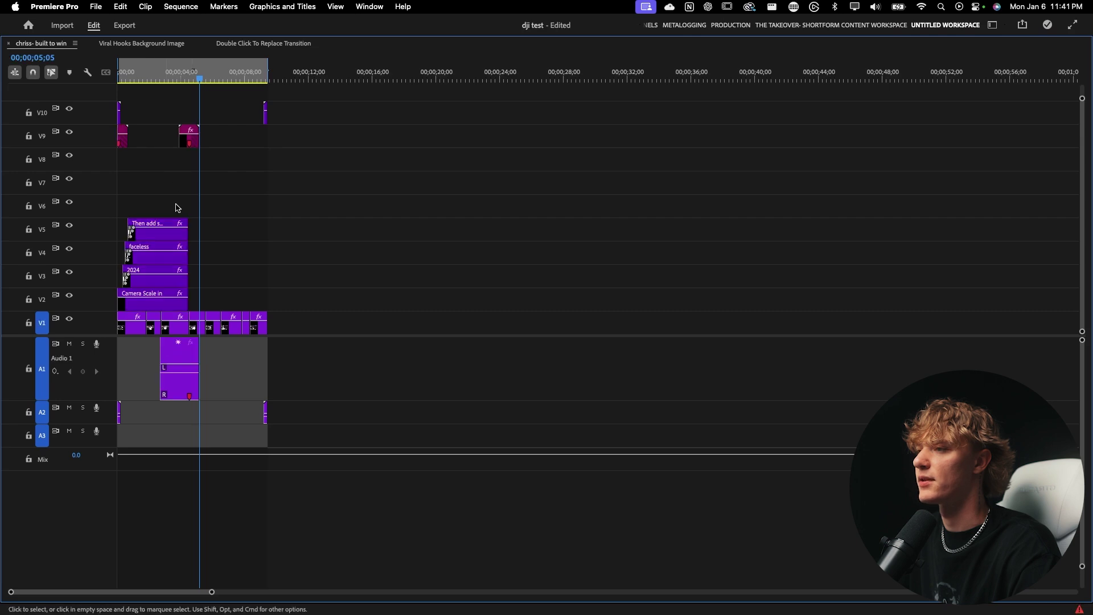
key("equal")
key("equal")
key("equal")
key("equal")
key("equal")
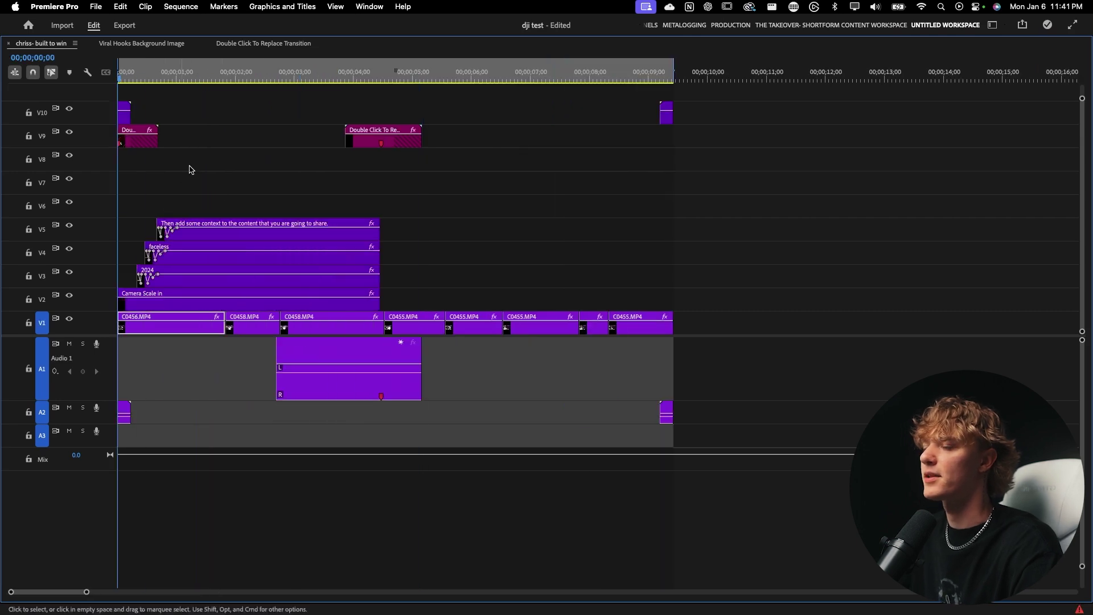
key("grave")
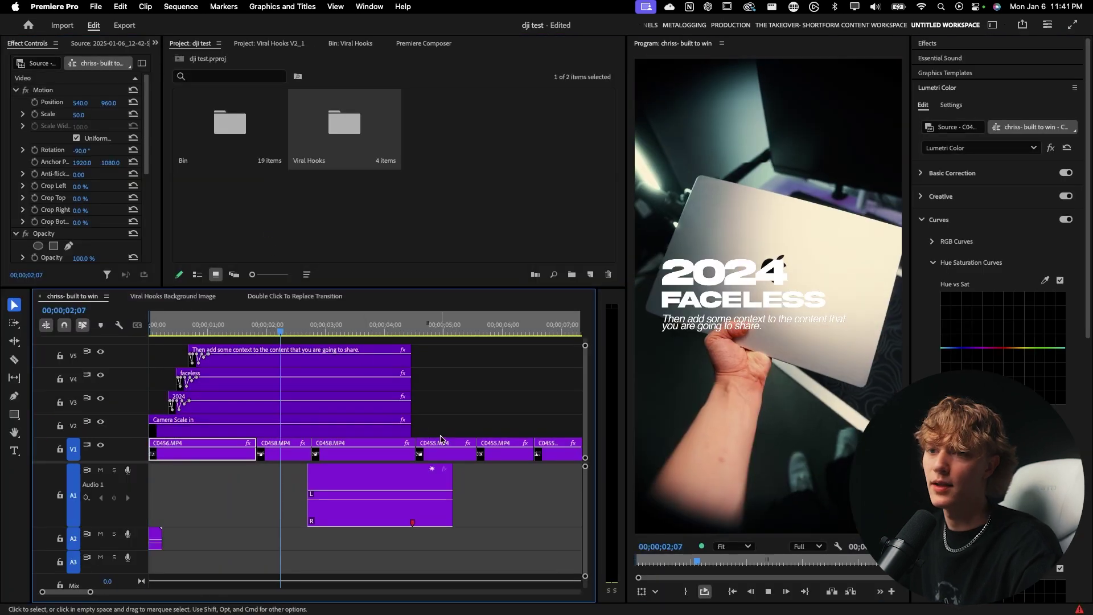
key("space")
Delete the first C0458.MP4 clip from V1 and extend C0456.MP4 to fill the gap before the next clip
left_click_drag(219, 330, 289, 410)
key("equal")
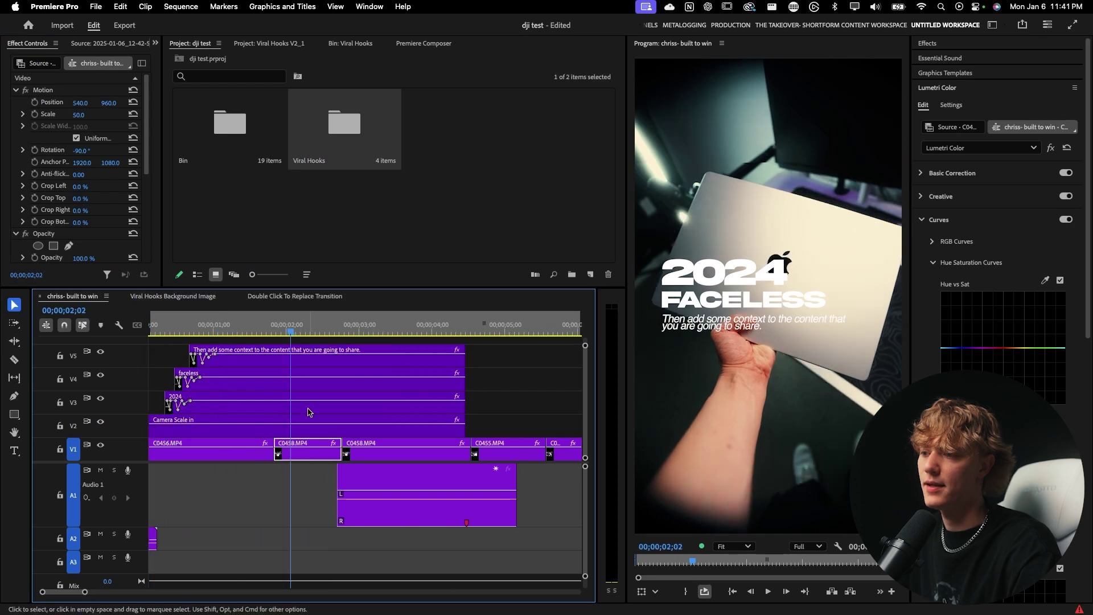
key("Delete")
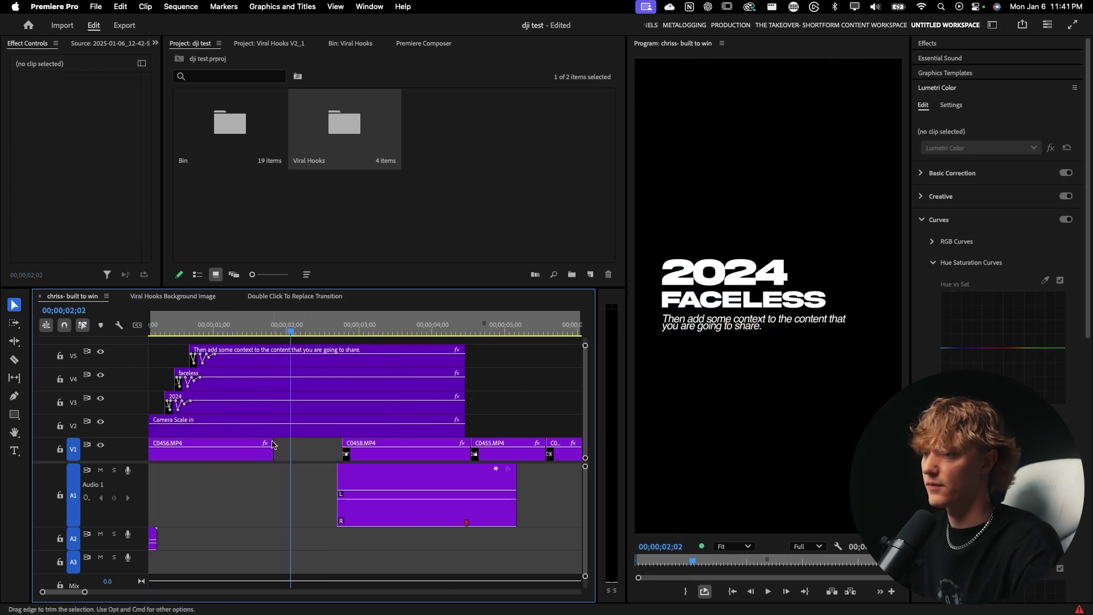
left_click_drag(272, 444, 341, 445)
key("Home")
key("space")
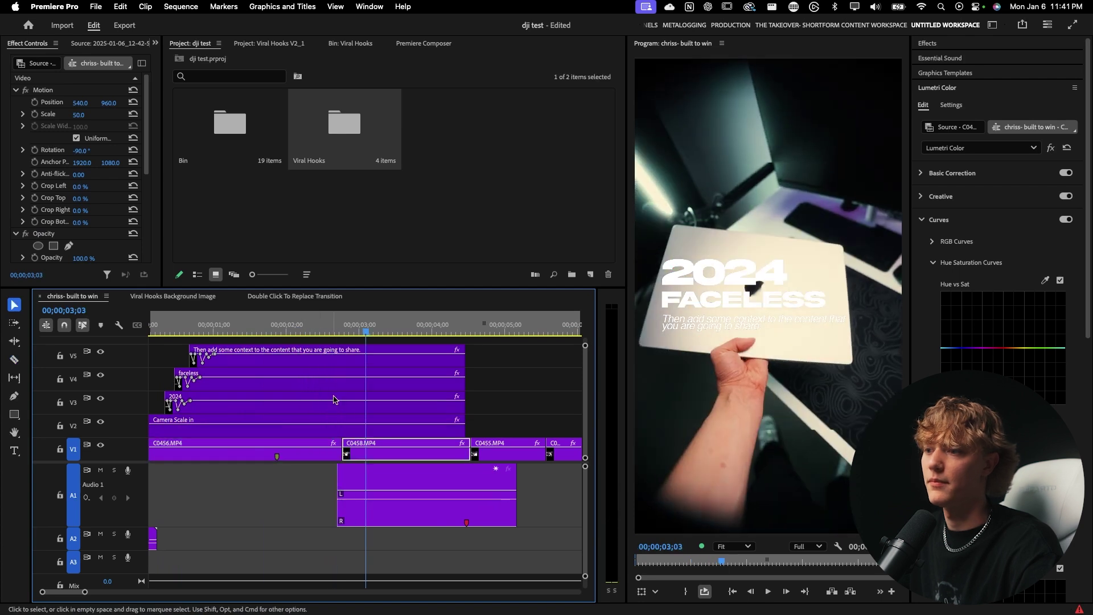
Cut the text layers and the Camera Scale in layer at the end of C0456.MP4 and delete the pieces after it
key("c")
left_click(342, 427)
left_click(343, 402)
left_click(342, 354)
key("v")
scroll(378, 380, "up", 3)
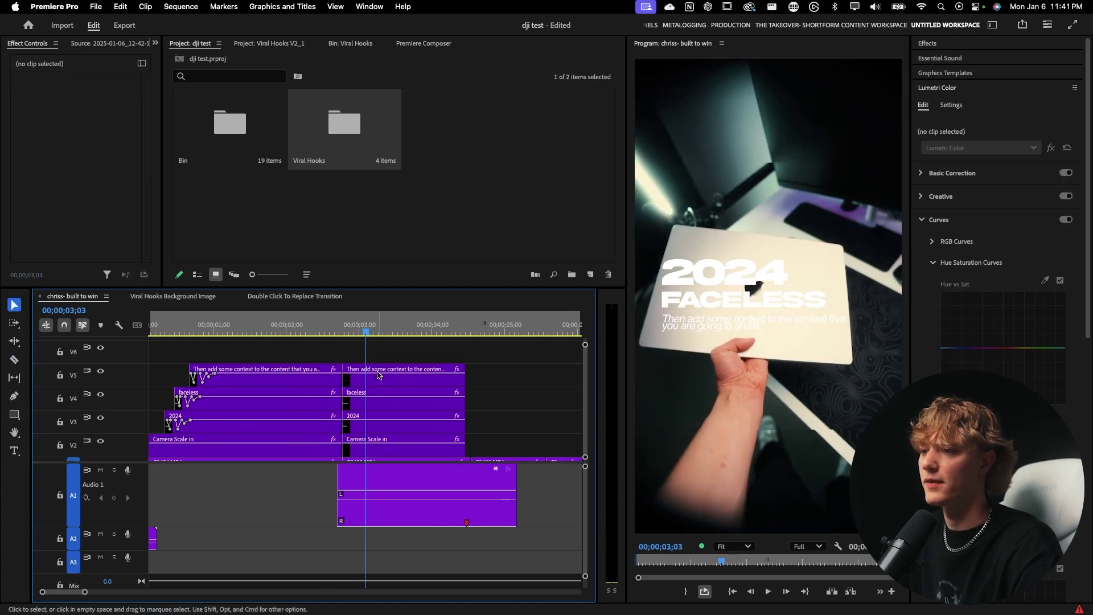
left_click_drag(514, 393, 378, 455)
key("Delete")
scroll(365, 398, "down", 2)
Move the second transition's sound on A1 earlier so its marker sits on the cut between C0456.MP4 and C0458.MP4
left_click_drag(327, 322, 149, 322)
left_click_drag(472, 481, 358, 478)
scroll(324, 370, "up", 5)
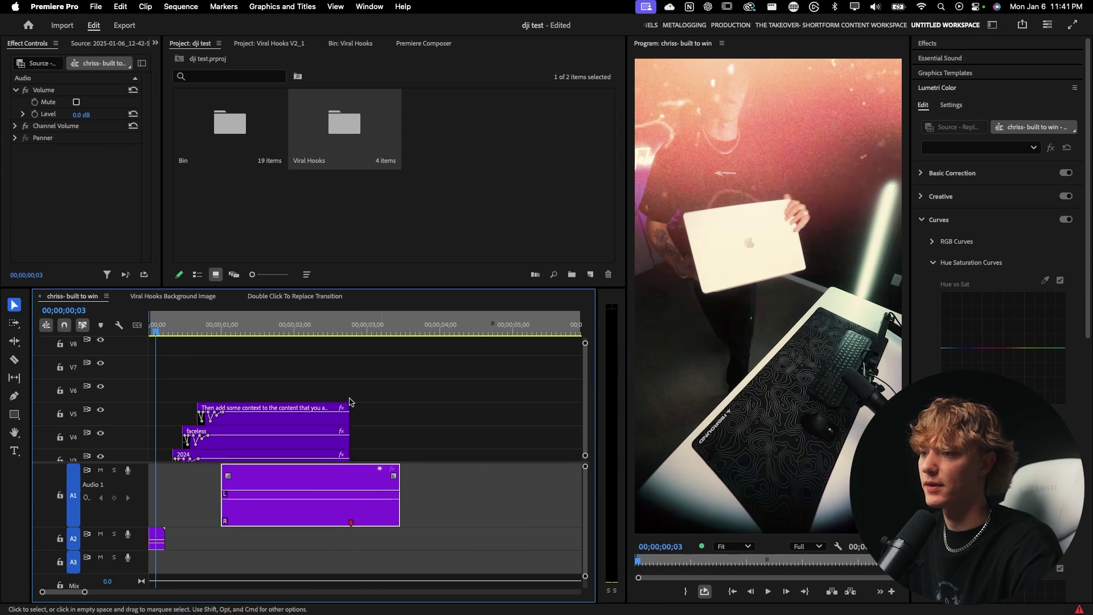
Move the second transition clip on V9 earlier so it ends together with its sound on A1
left_click_drag(476, 393, 424, 391)
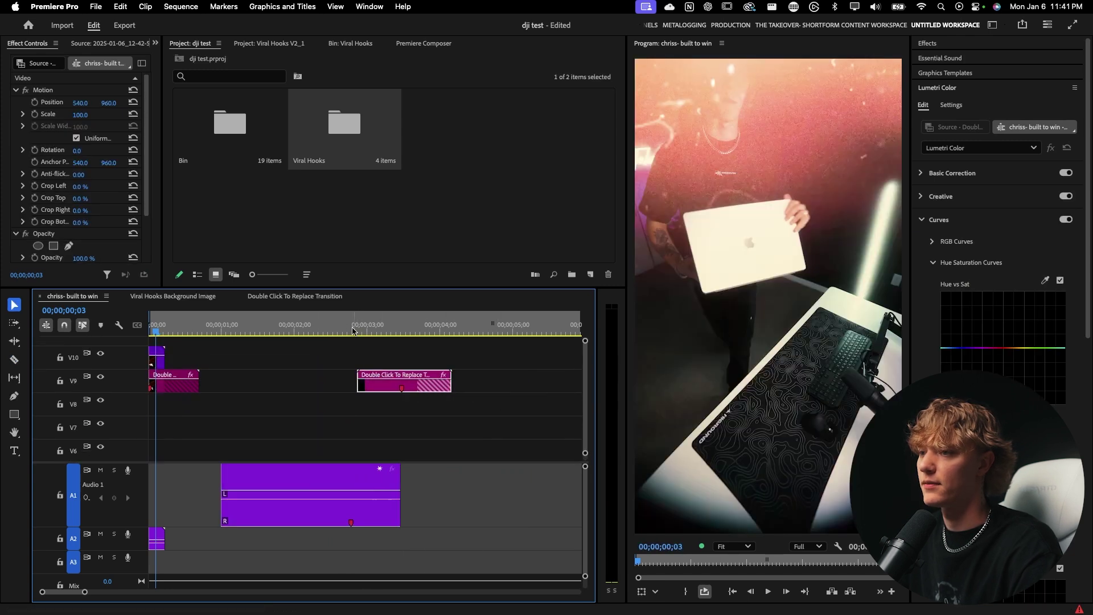
left_click(336, 323)
key("c")
key("v")
key("space")
left_click_drag(325, 390, 284, 391)
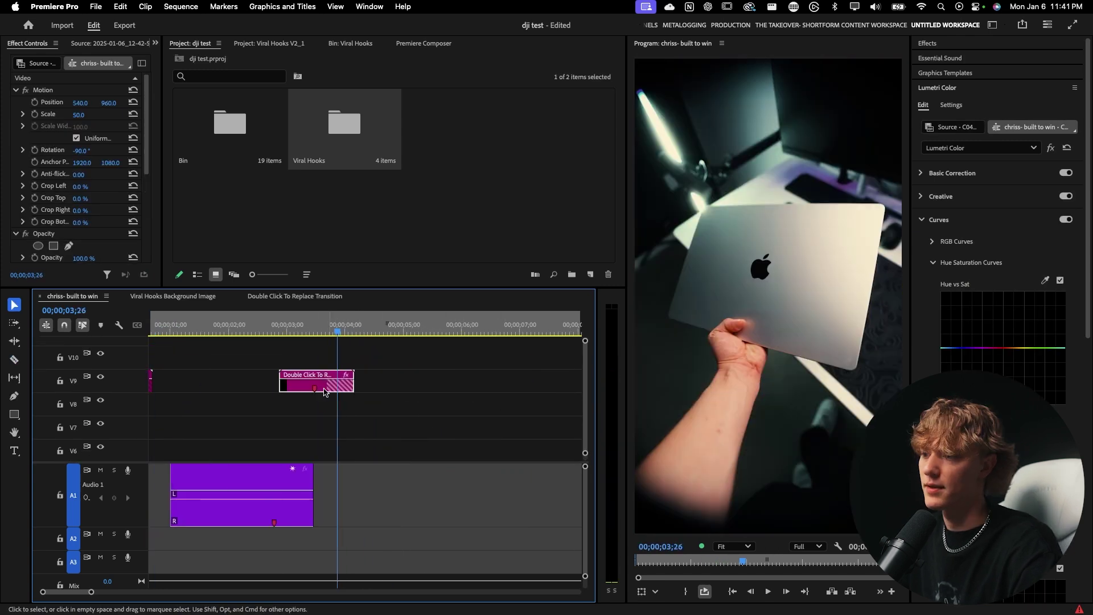
Play back the retimed second transition and the hook from the start of the sequence
left_click(209, 324)
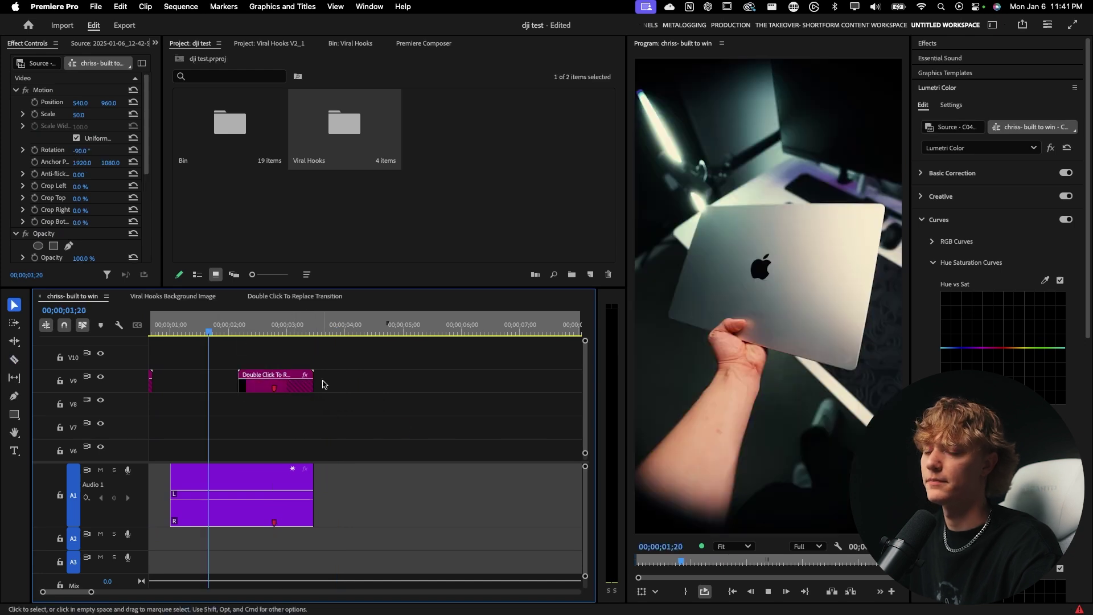
key("space")
scroll(397, 429, "down", 5)
scroll(396, 429, "left", 2)
key("space")
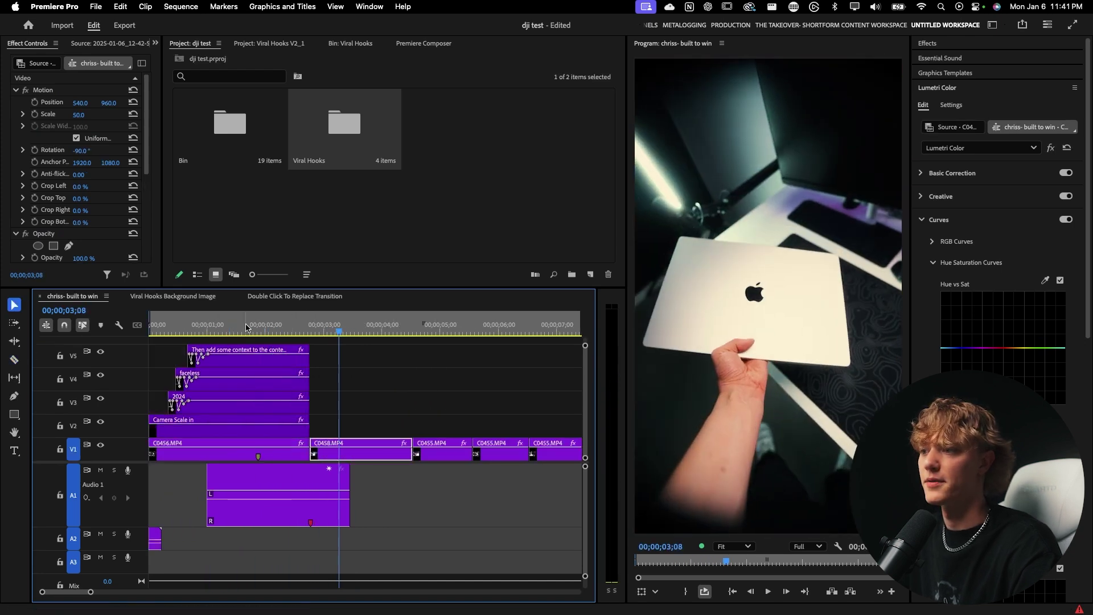
left_click(233, 326)
key("Up")
key("space")
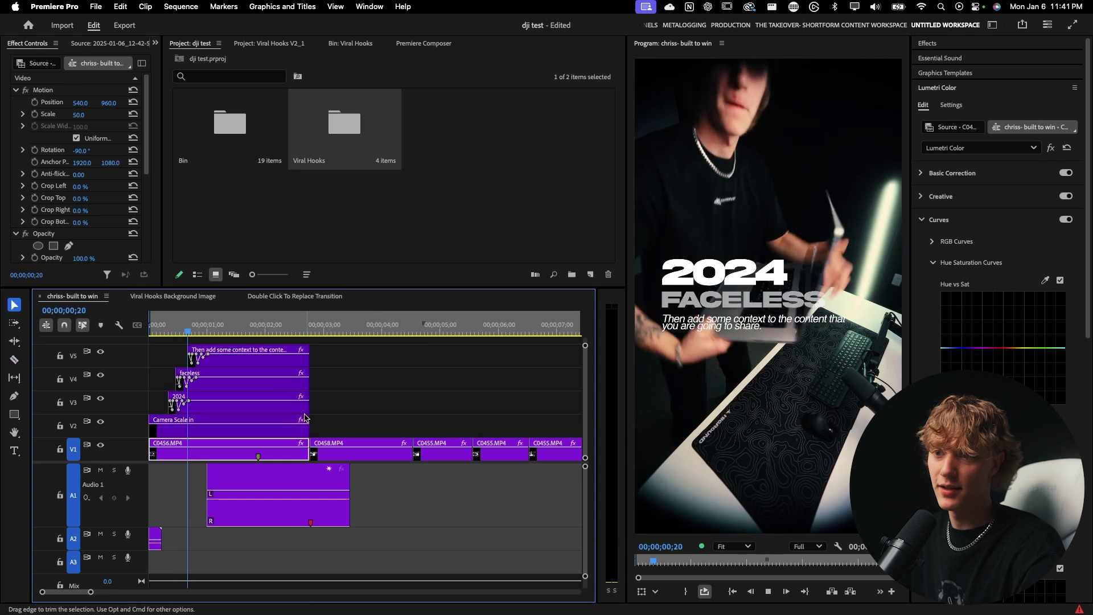
Replace the FACELESS title text with "M1 MAC BOOK"
scroll(235, 405, "up", 1)
left_click(243, 398)
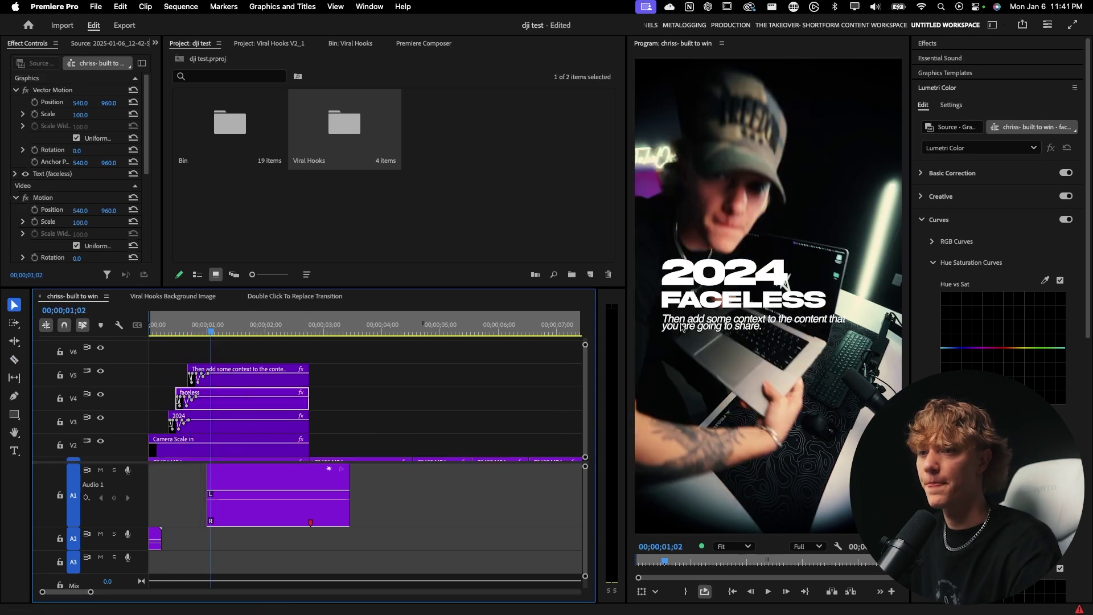
type("t")
type("M1")
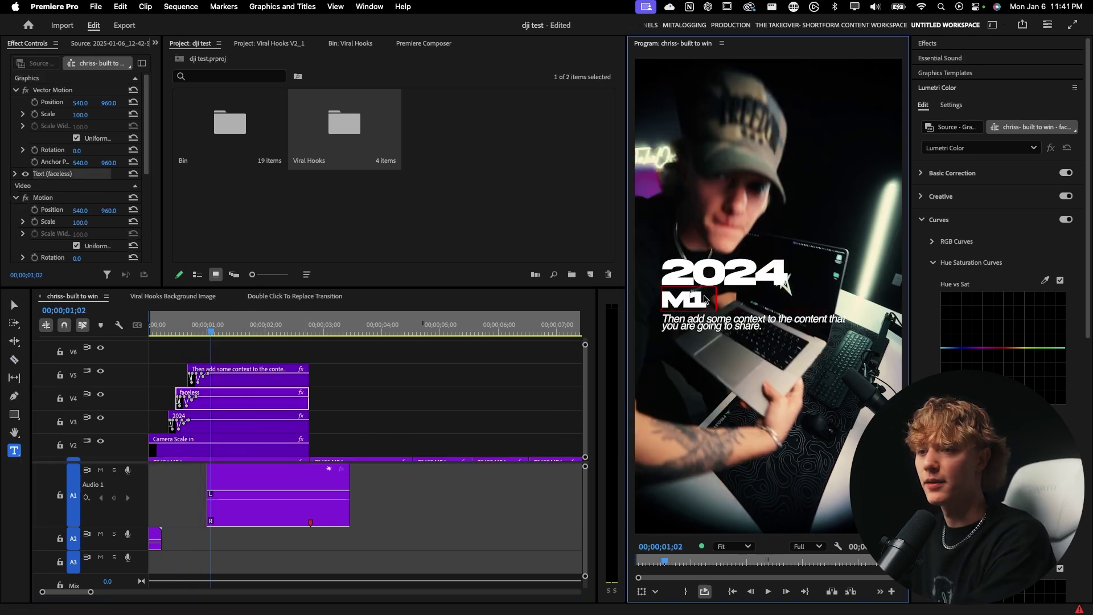
type(" MAC BOOK")
Change the year in the 2024 title to 2021
left_click(755, 268)
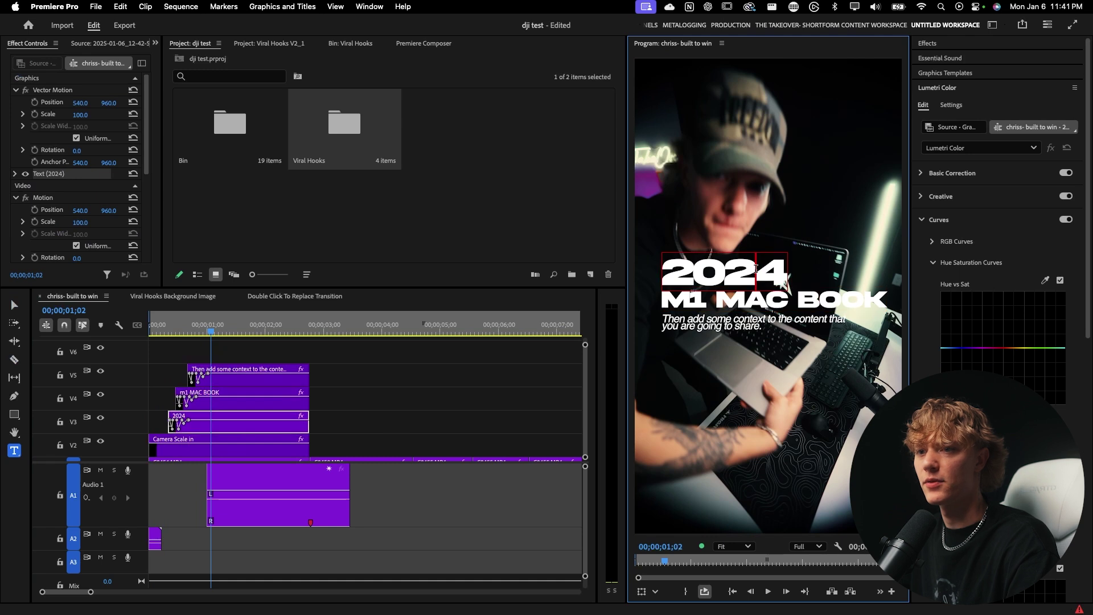
key("BackSpace")
type("1")
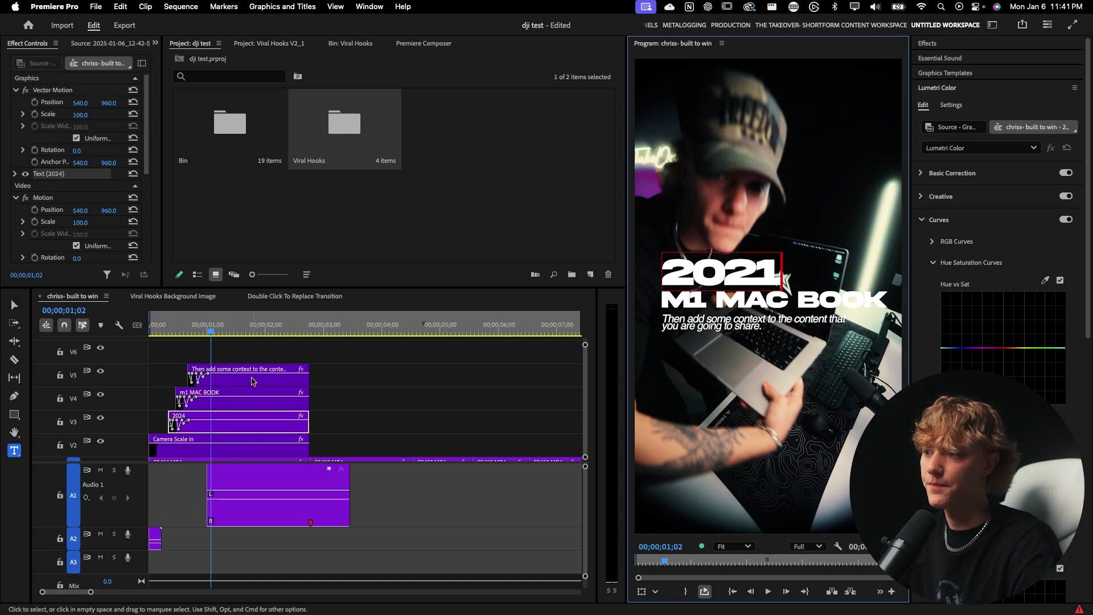
Replace the context line under the titles with "My honest feedback as a content creator for the pro max model!"
left_click(746, 322)
type("My")
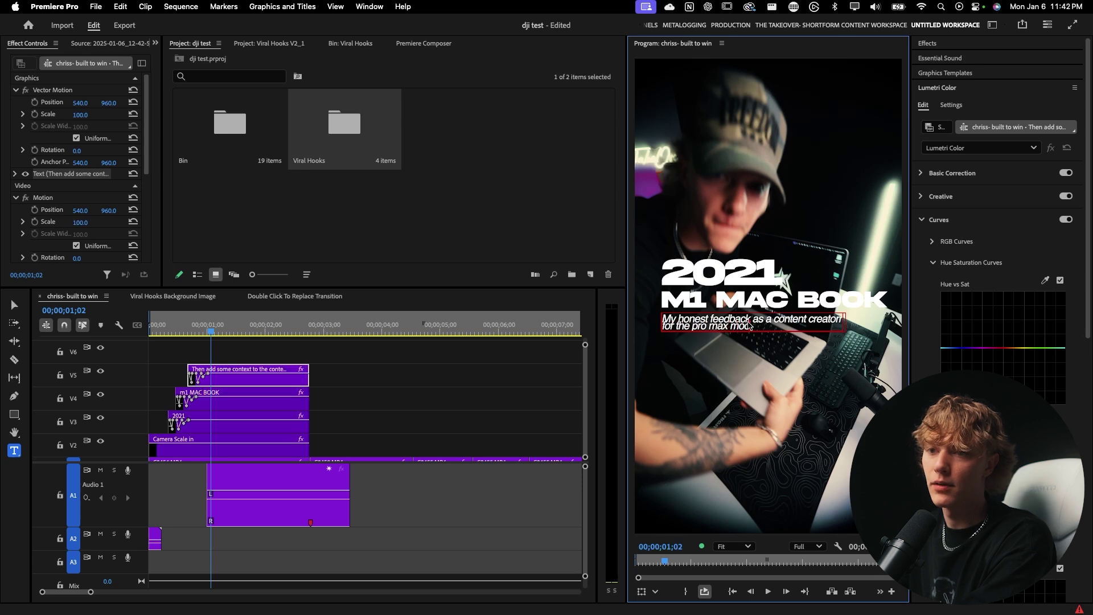
type("el!")
Set the leading of the context line to -19 in its text properties
left_click(945, 73)
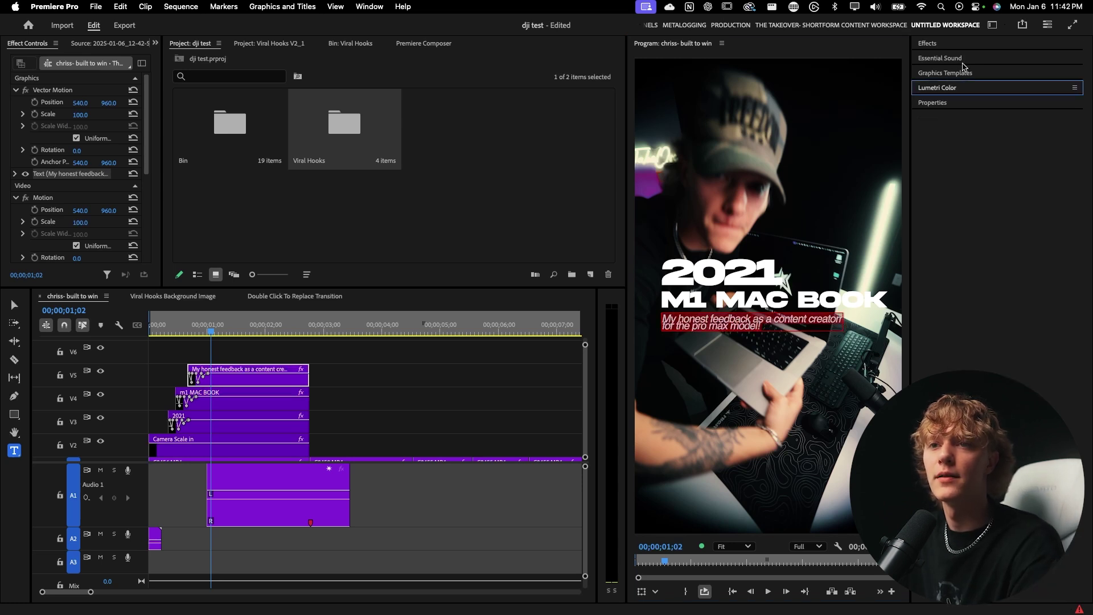
left_click(936, 104)
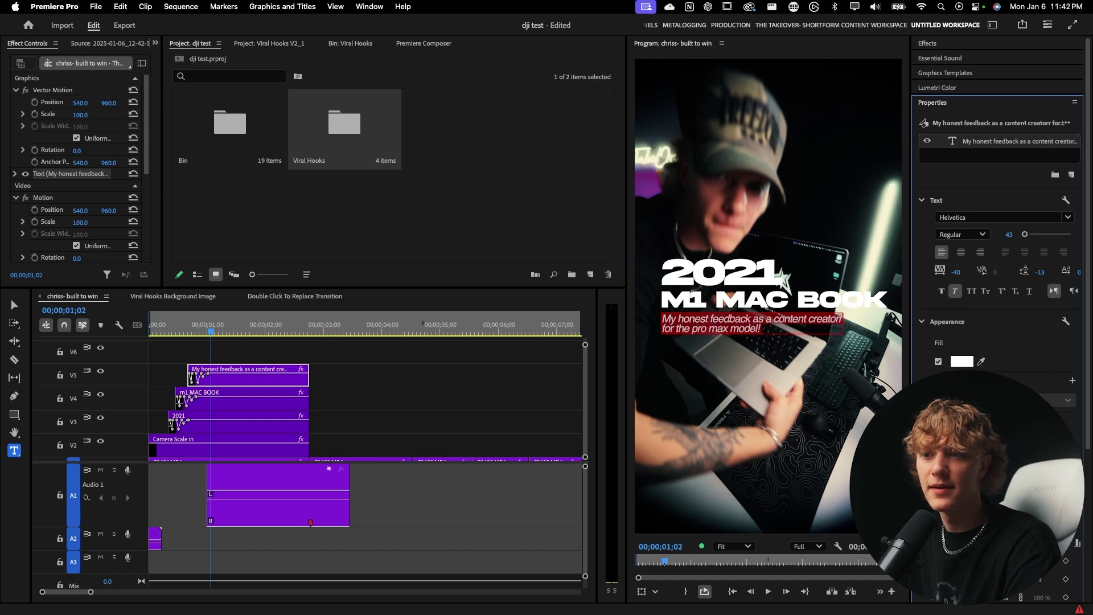
left_click(392, 395)
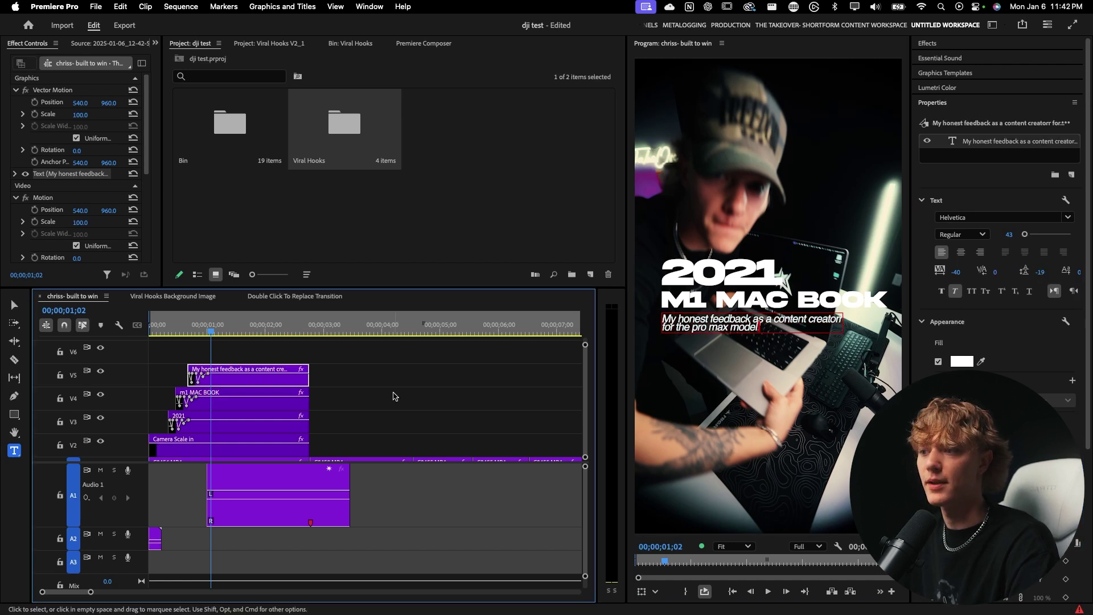
Play back the customised hook from the start of the sequence through the second transition
key("Home")
key("space")
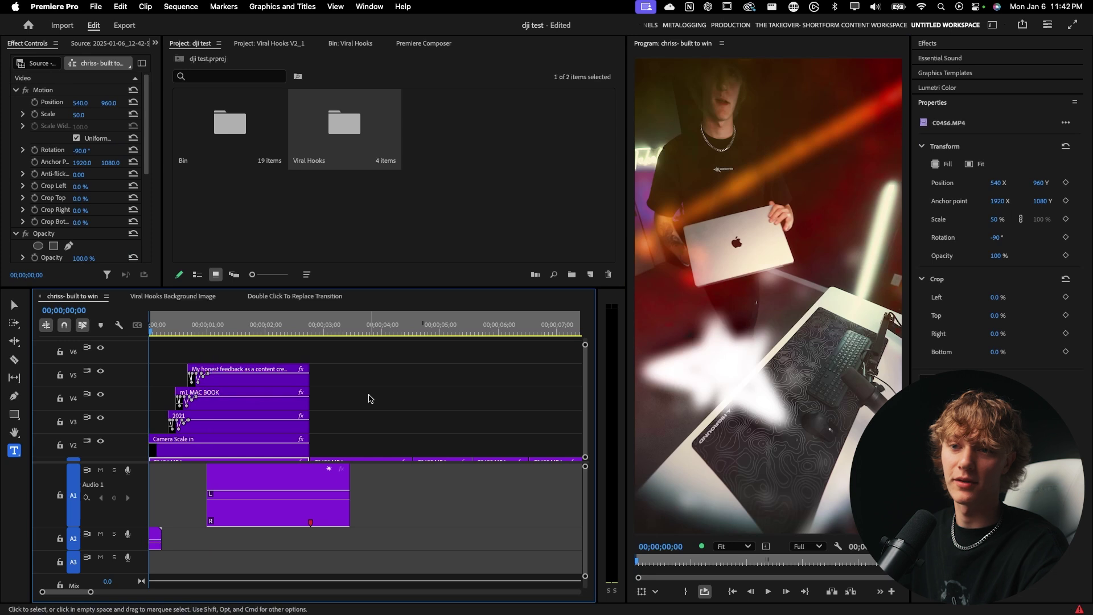
key("v")
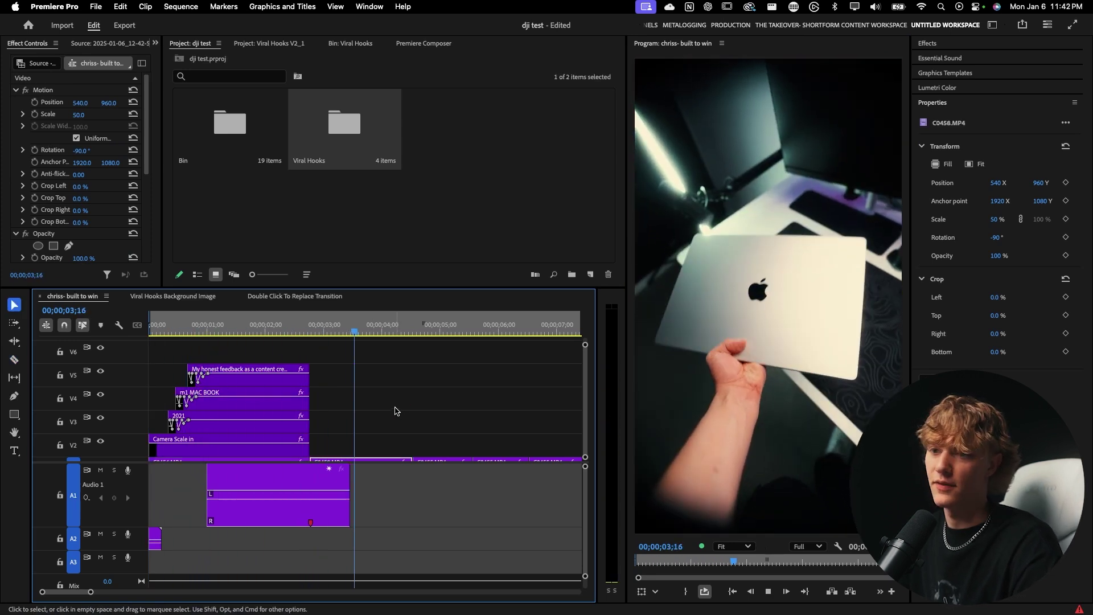
scroll(396, 411, "down", 3)
key("space")
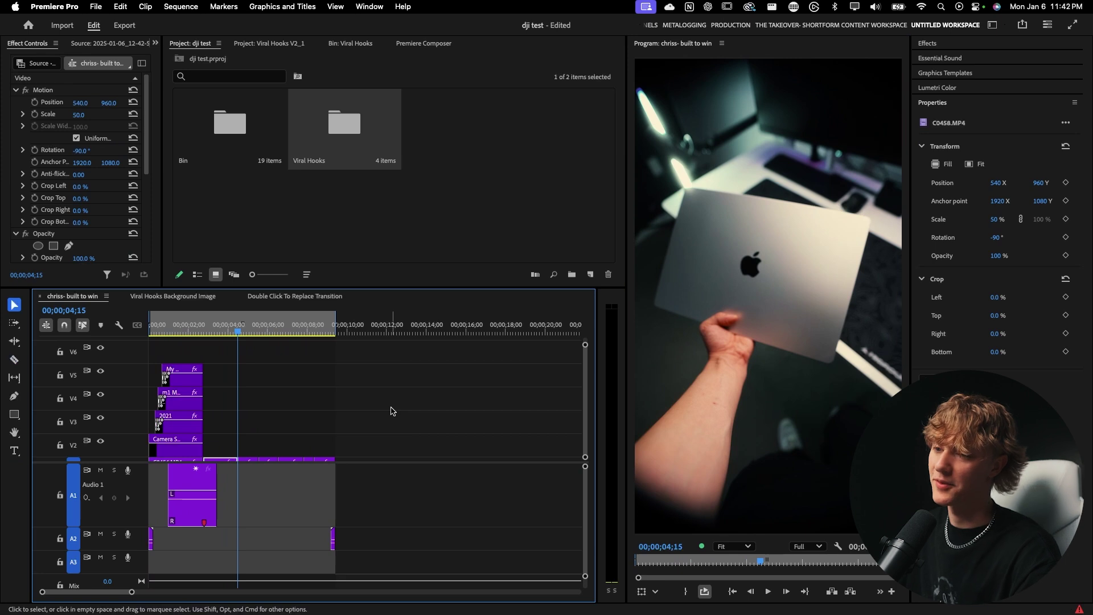